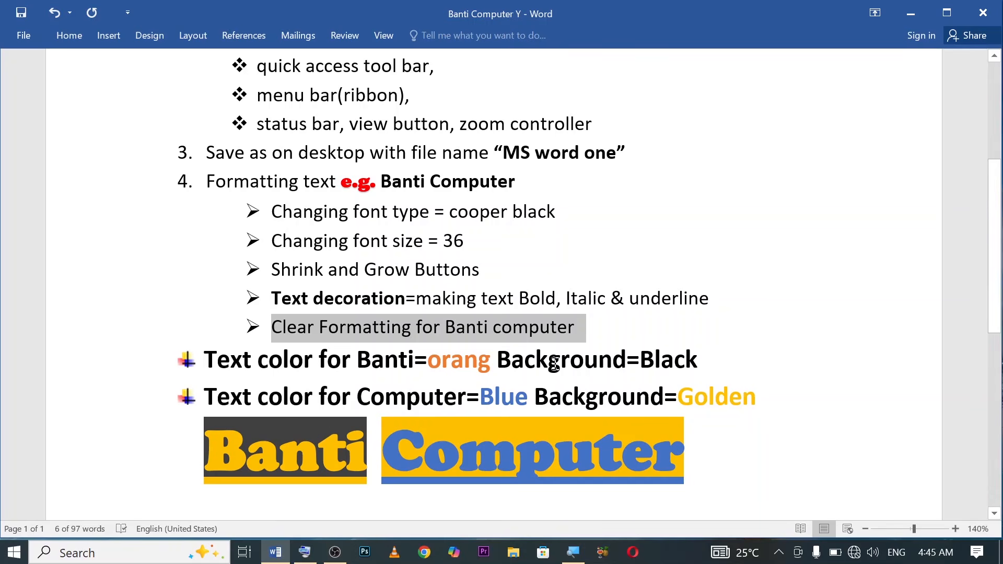
Minimize the lesson outline, launch Word 2016 from the list of installed apps, and create and close a blank document.
scroll(554, 349, "up", 3)
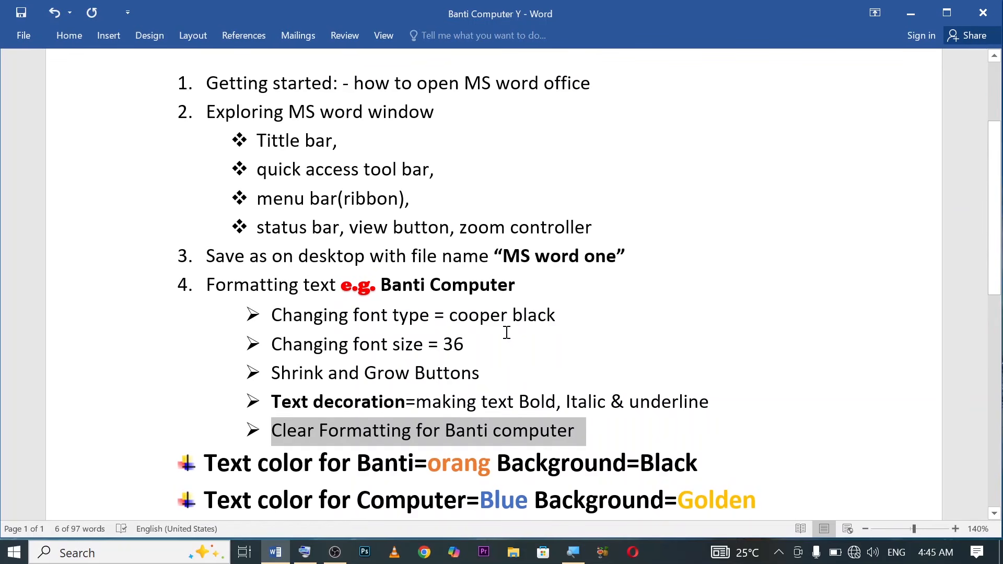
left_click(910, 17)
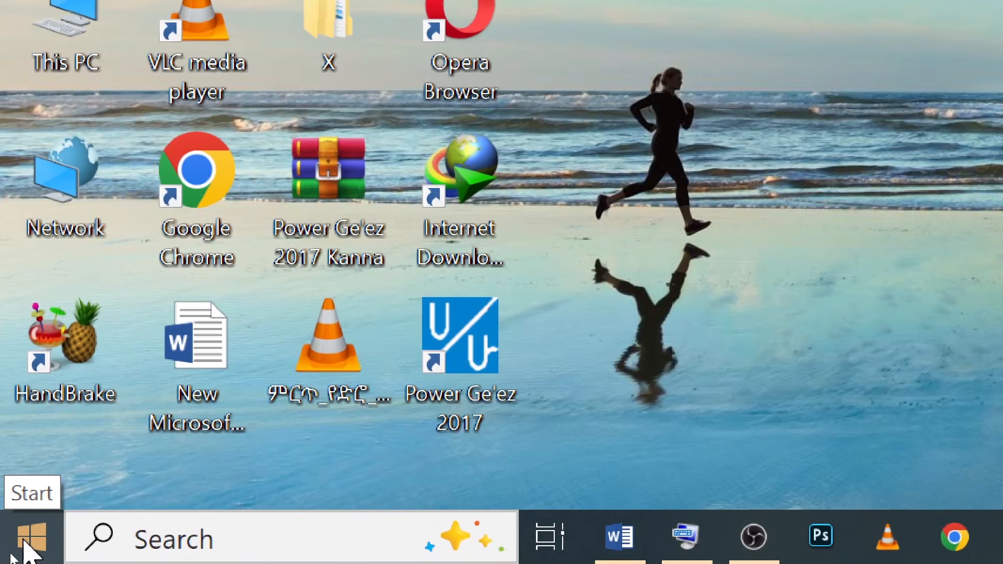
left_click(24, 554)
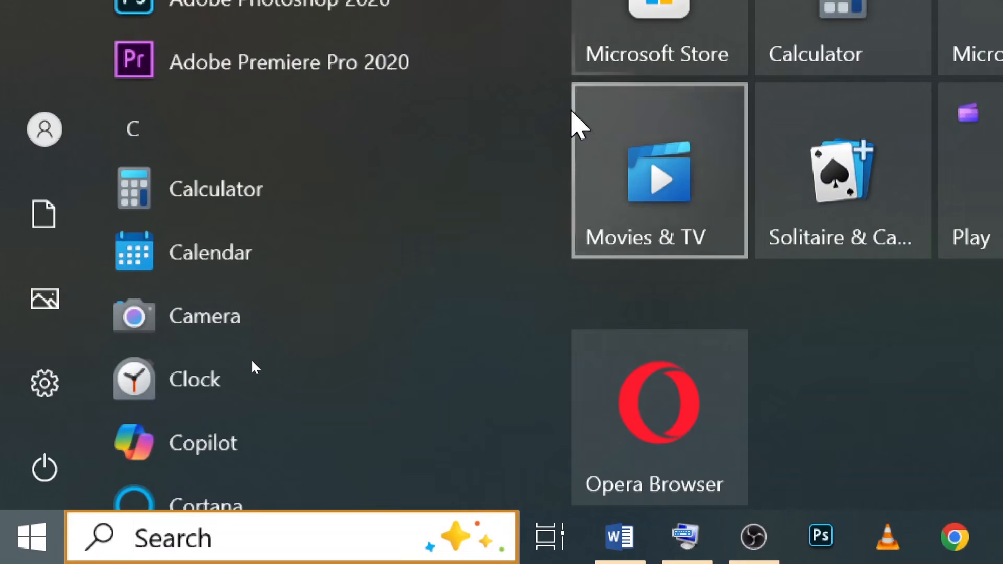
scroll(551, 105, "down", 15)
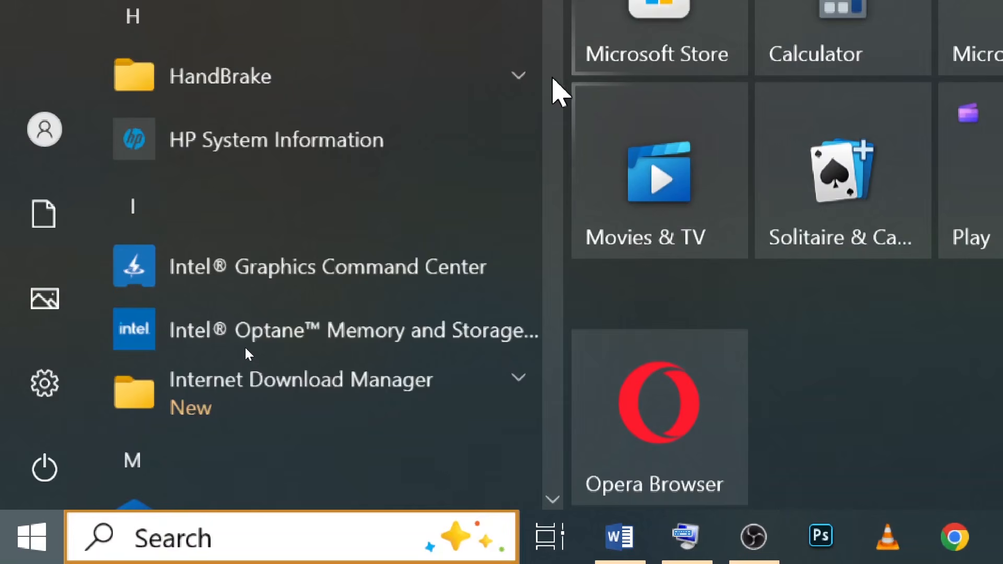
scroll(543, 246, "down", 5)
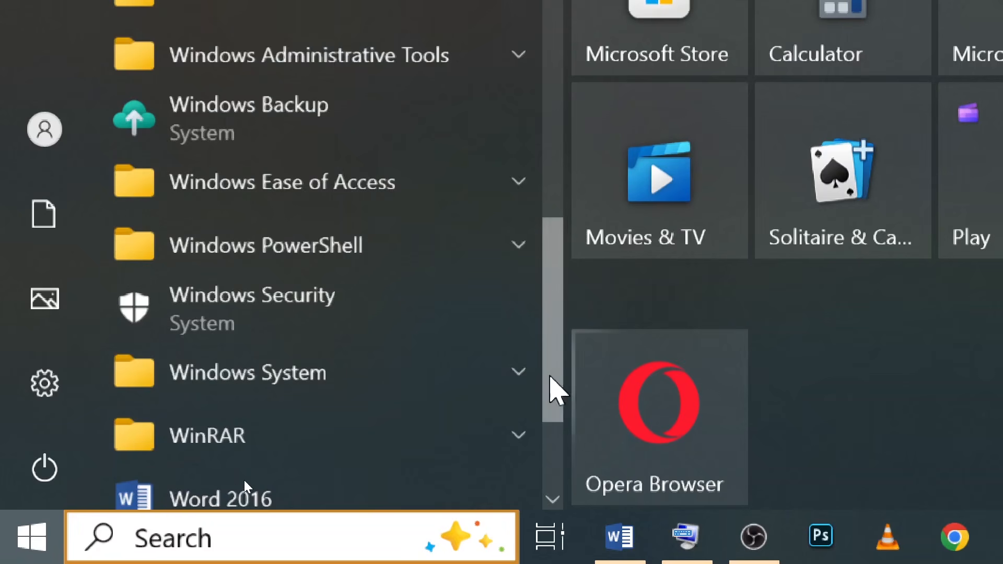
scroll(553, 392, "down", 3)
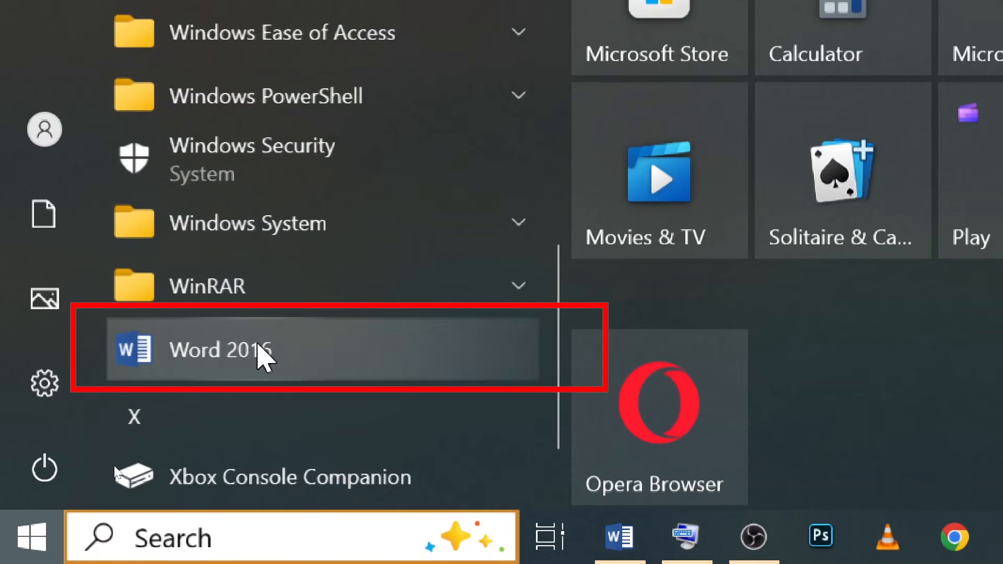
left_click(259, 350)
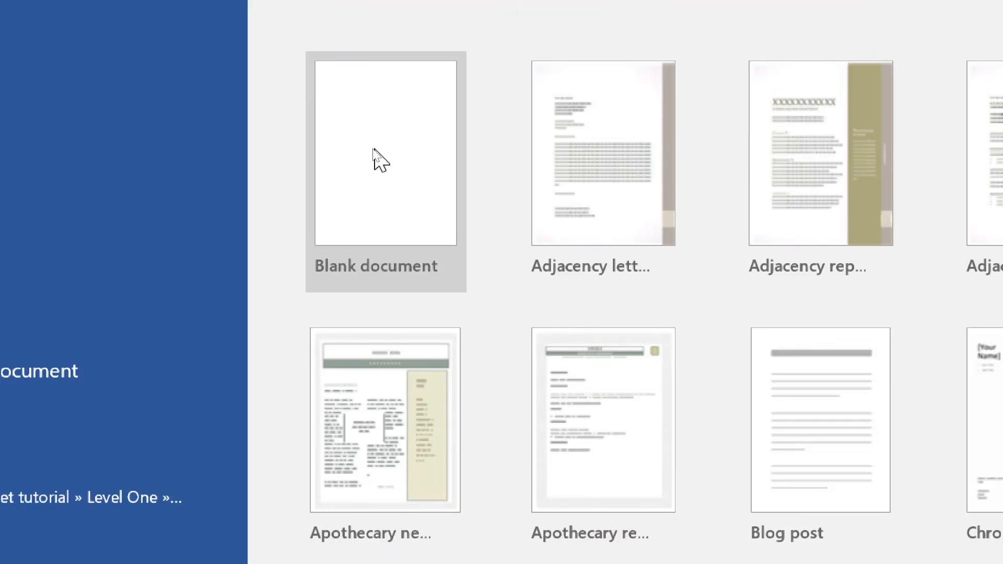
left_click(374, 151)
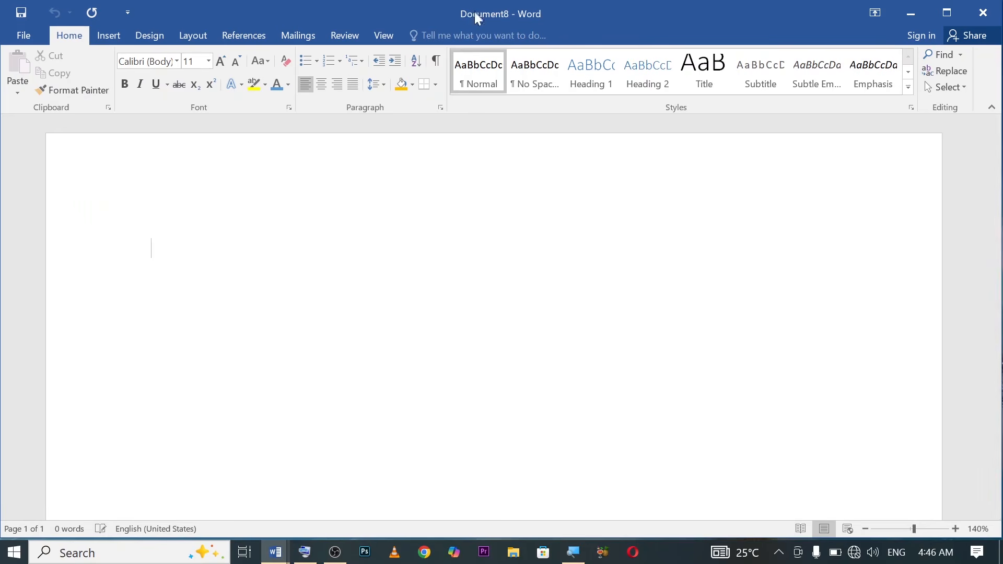
left_click(982, 13)
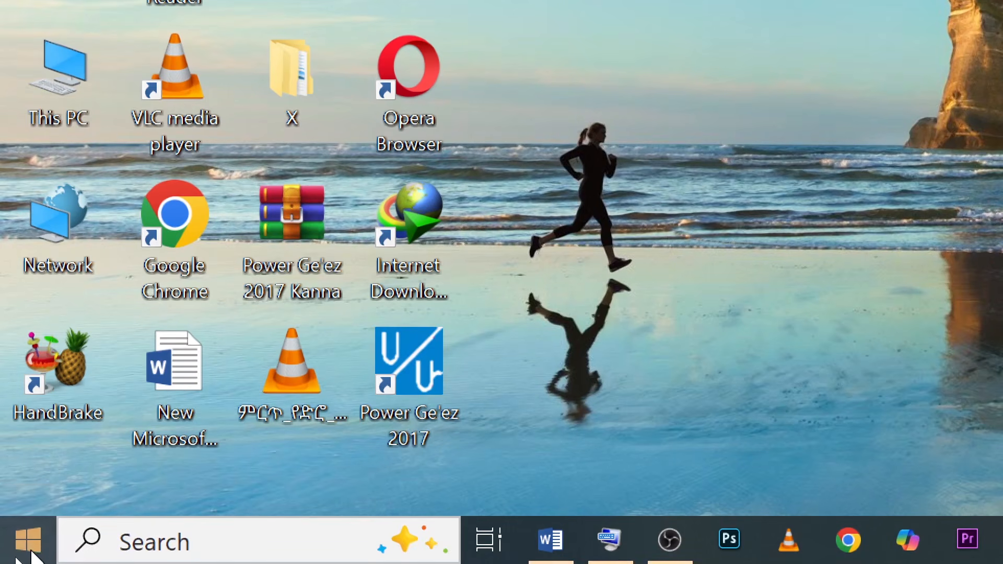
Launch Word through a Windows search for "word", create a blank document, and close it again.
left_click(28, 543)
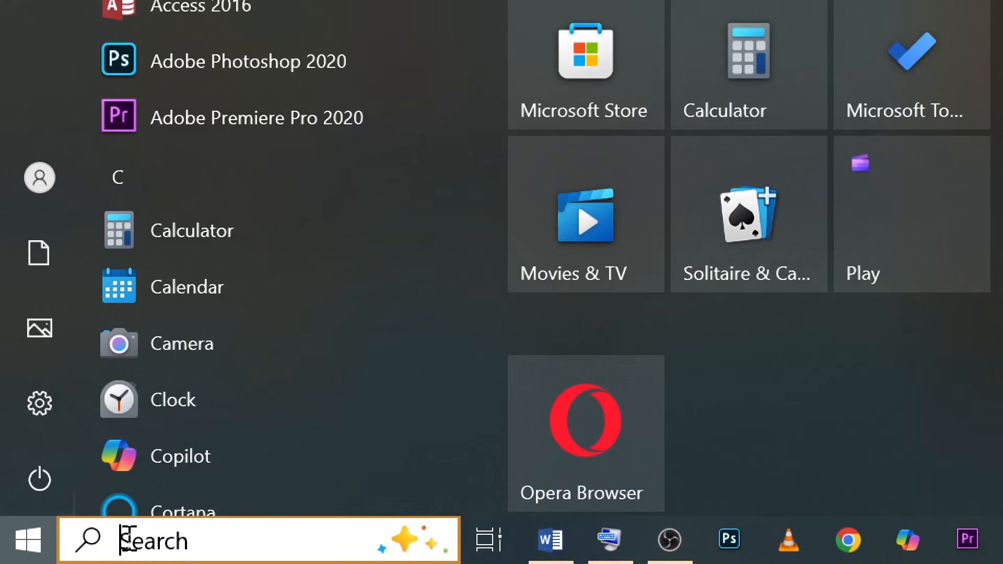
type("word")
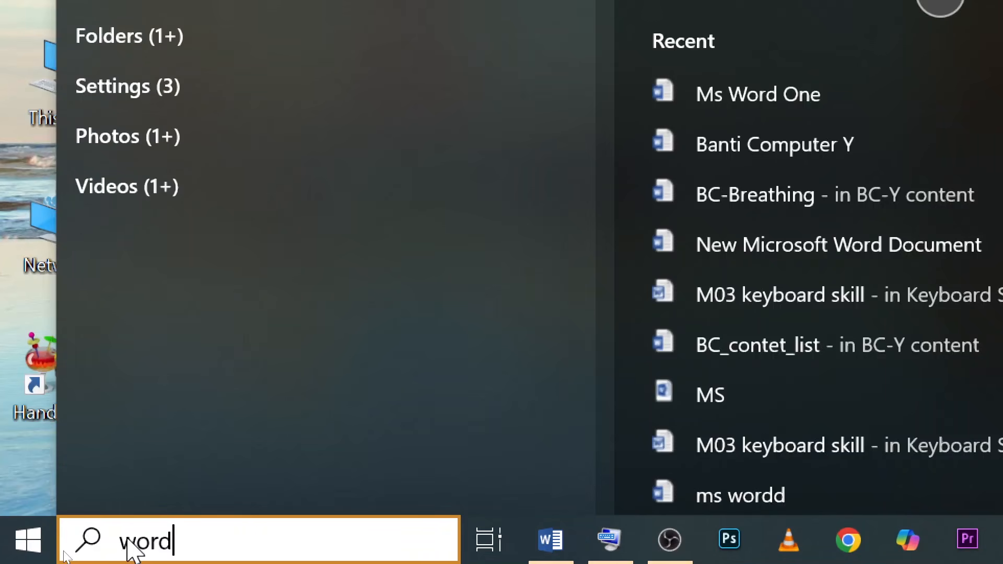
key("Return")
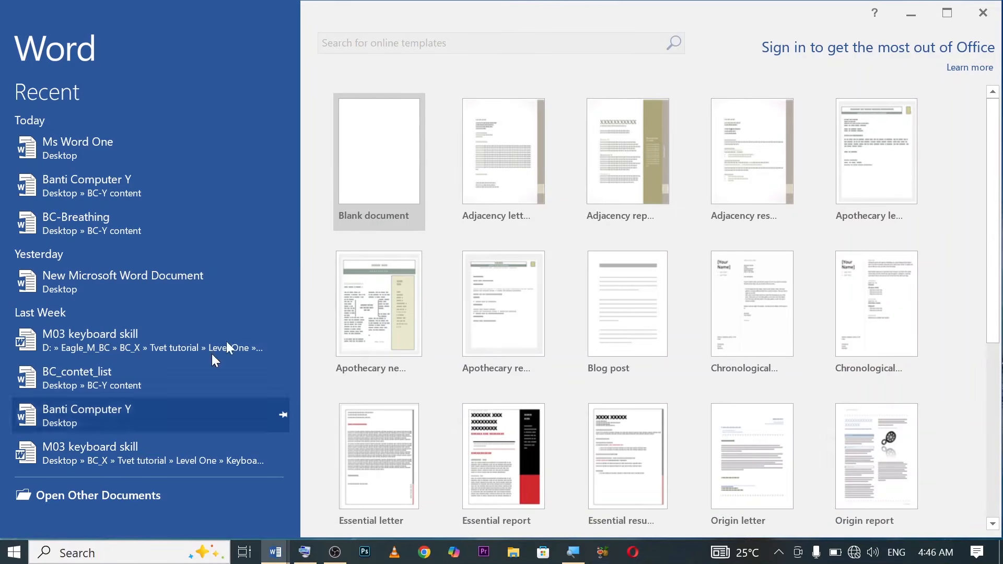
left_click(379, 157)
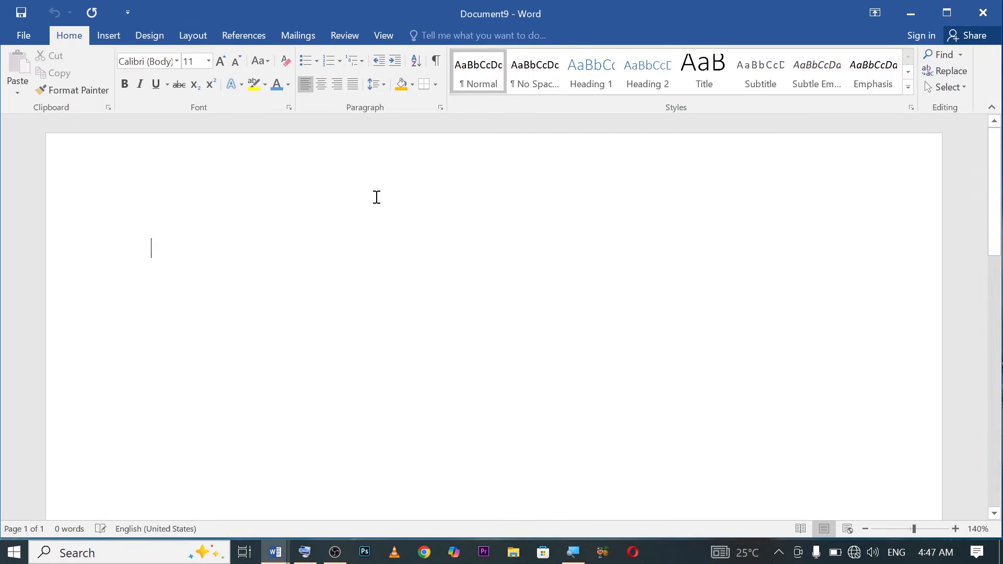
left_click(985, 14)
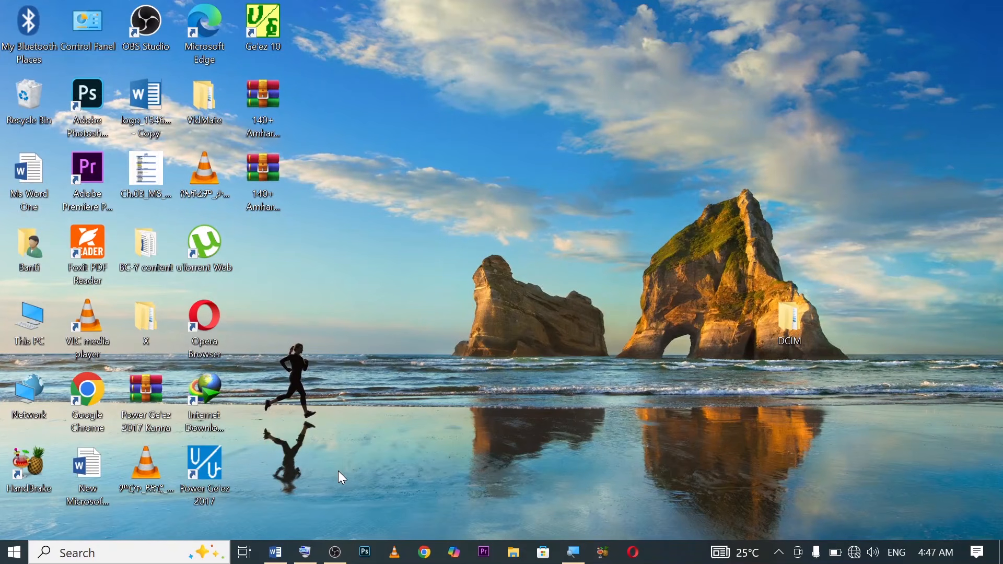
Bring up the On-Screen Keyboard and use it to open the Windows Run dialog.
left_click(305, 553)
left_click(267, 327)
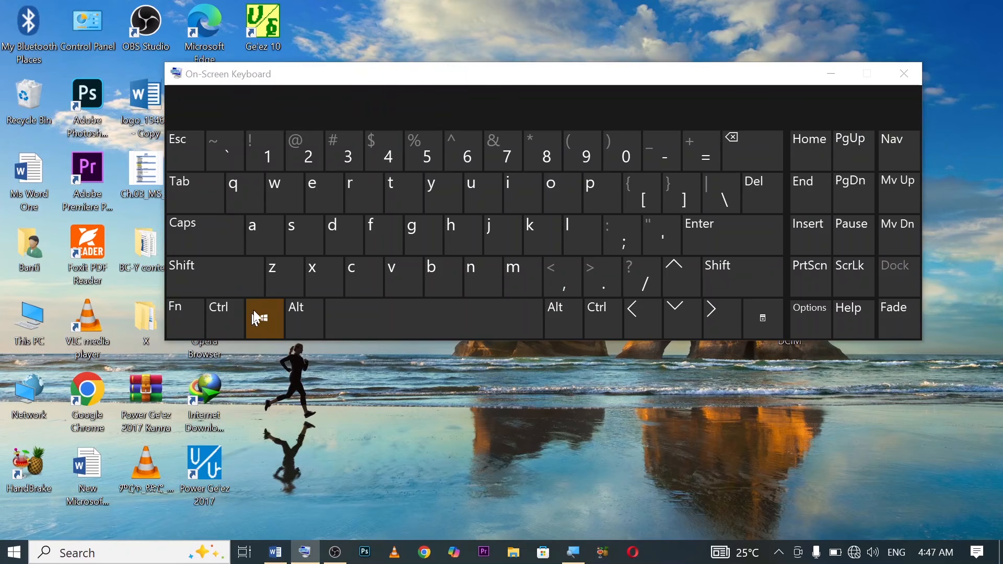
left_click(366, 189)
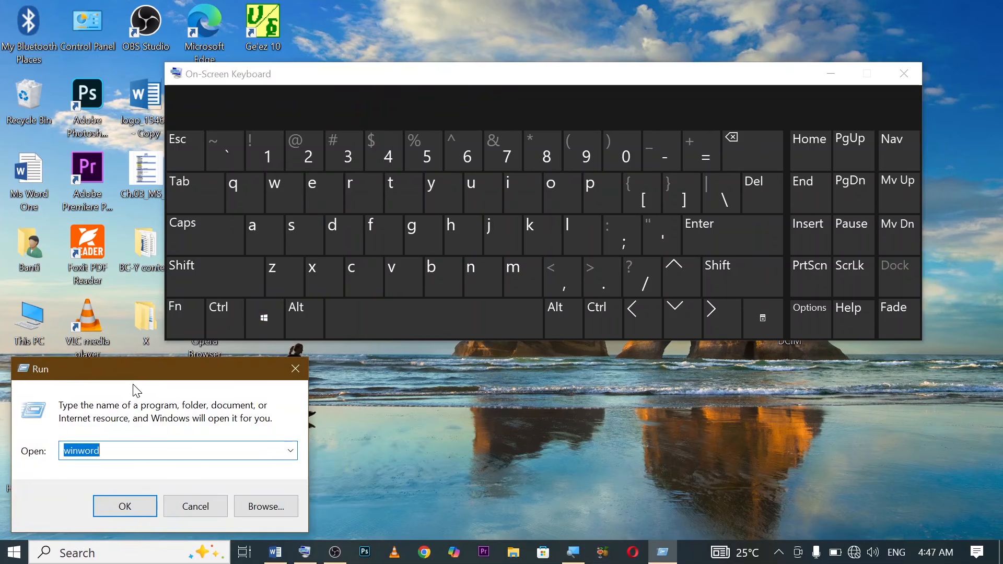
Launch Word by running the command "winword", hide the On-Screen Keyboard, and create a blank document.
key("BackSpace")
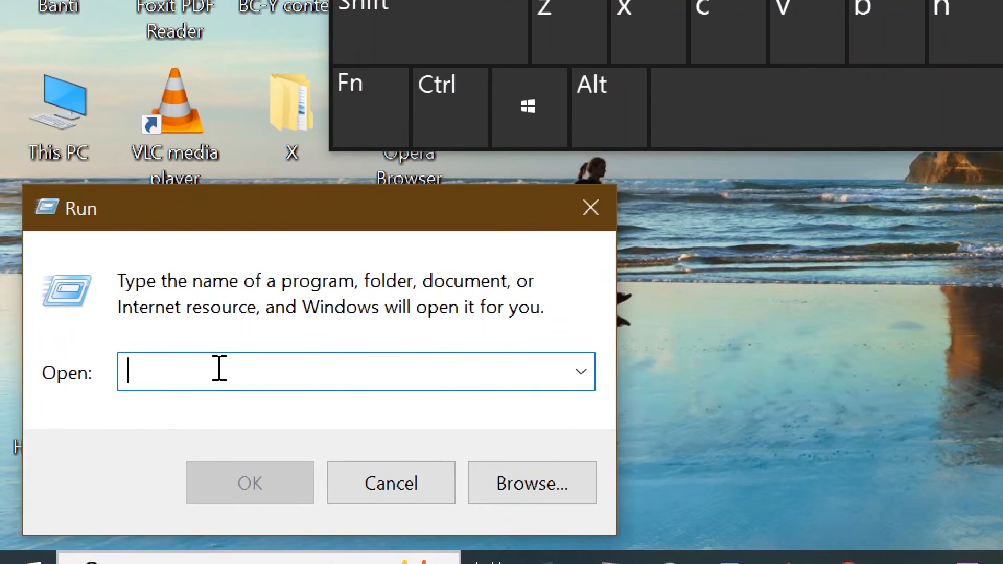
type("winwor")
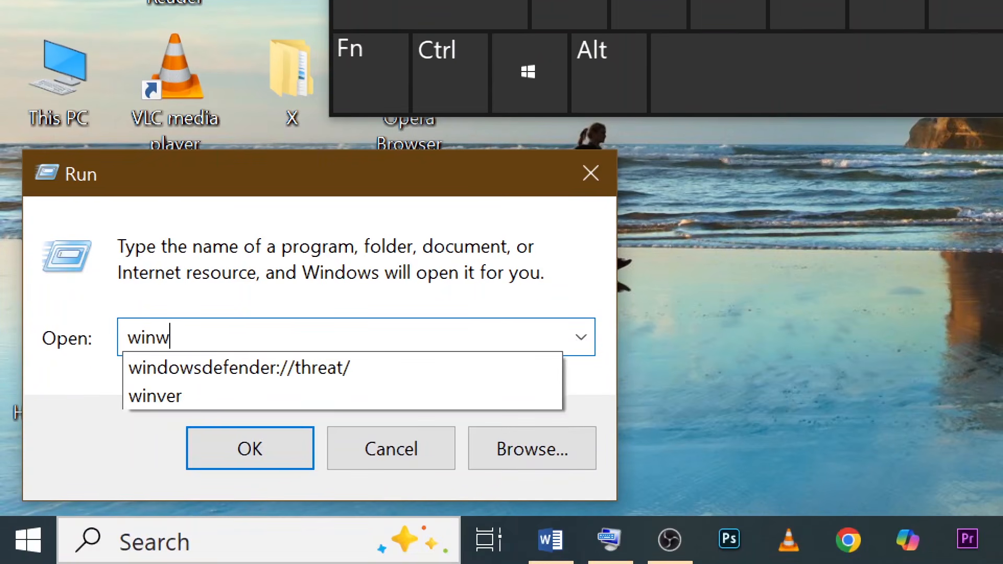
type("d")
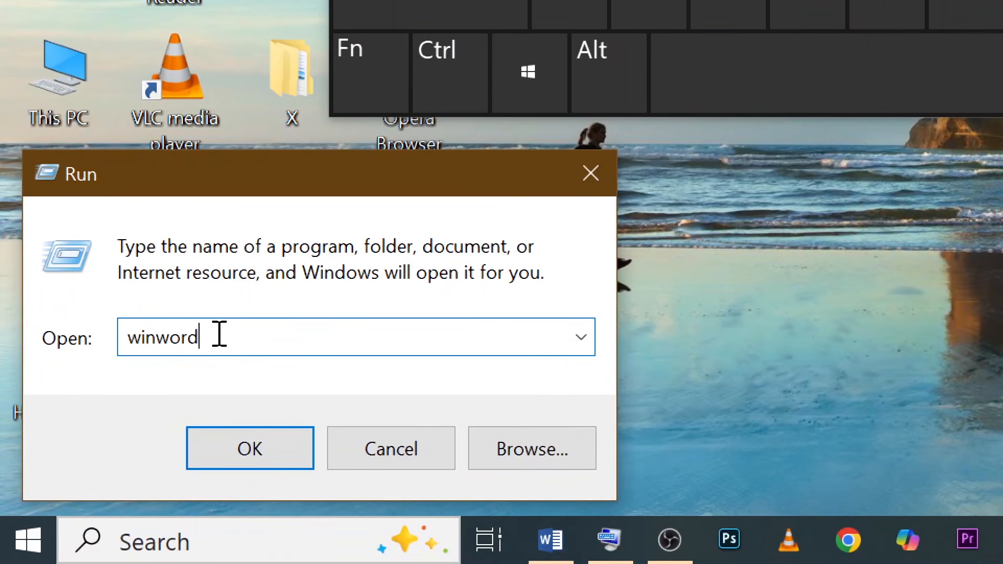
key("Return")
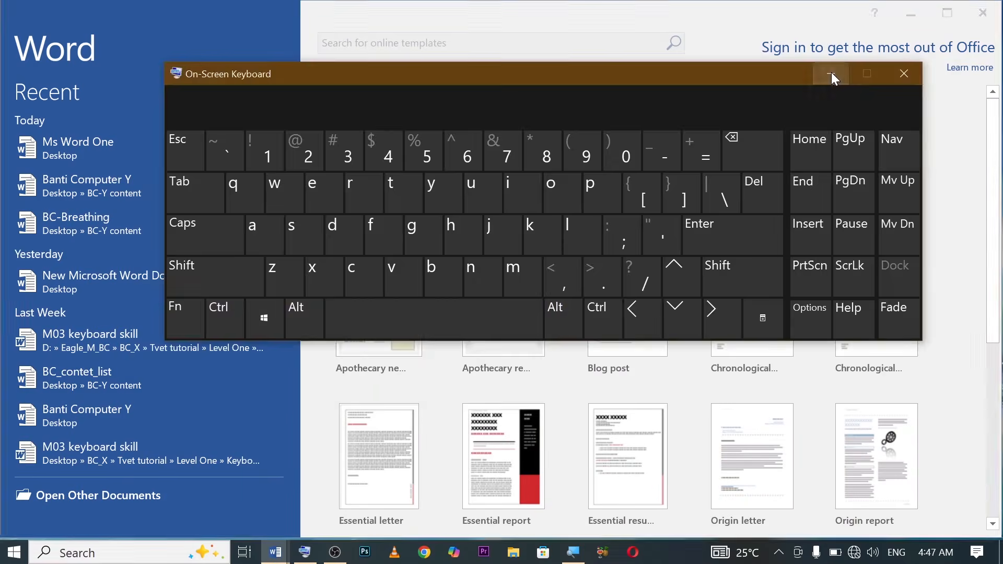
left_click(831, 72)
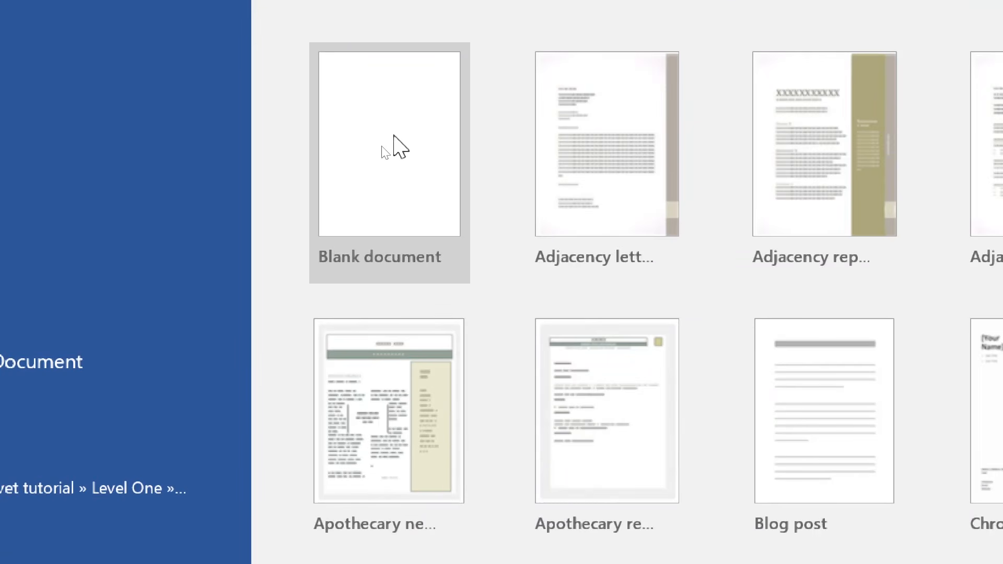
left_click(388, 133)
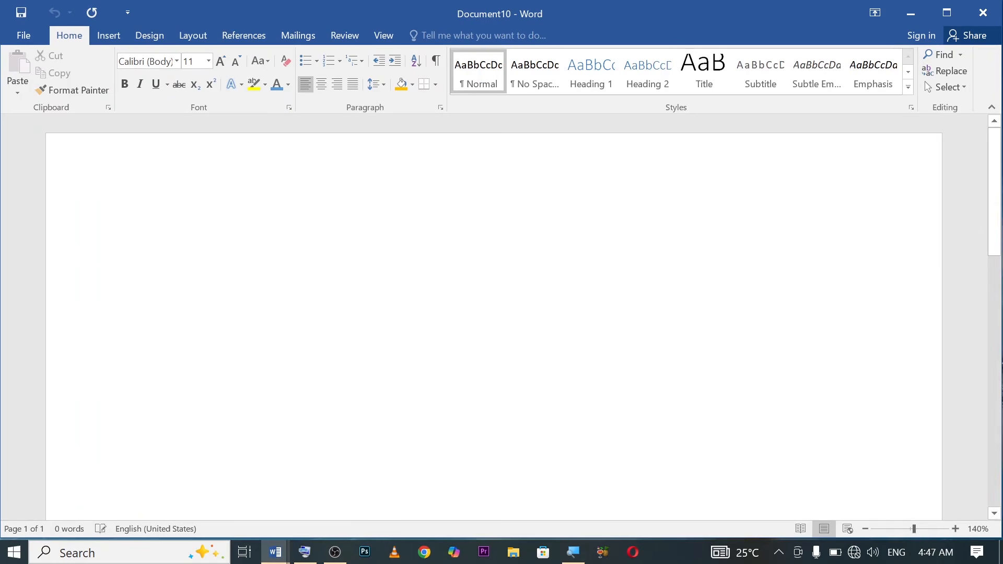
Peek at the lesson outline among the open Word windows and return to the new blank document.
mouse_move(276, 553)
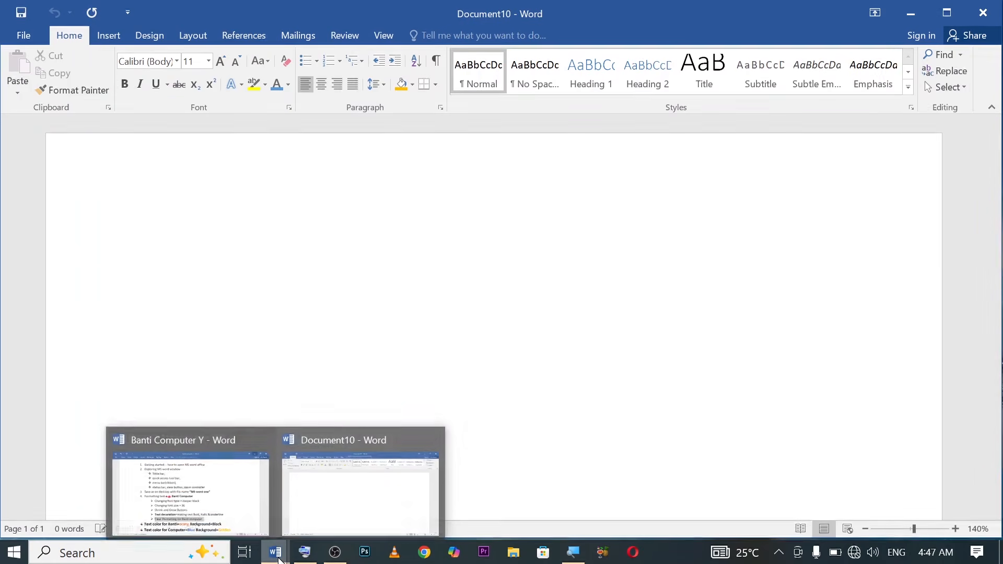
mouse_move(207, 484)
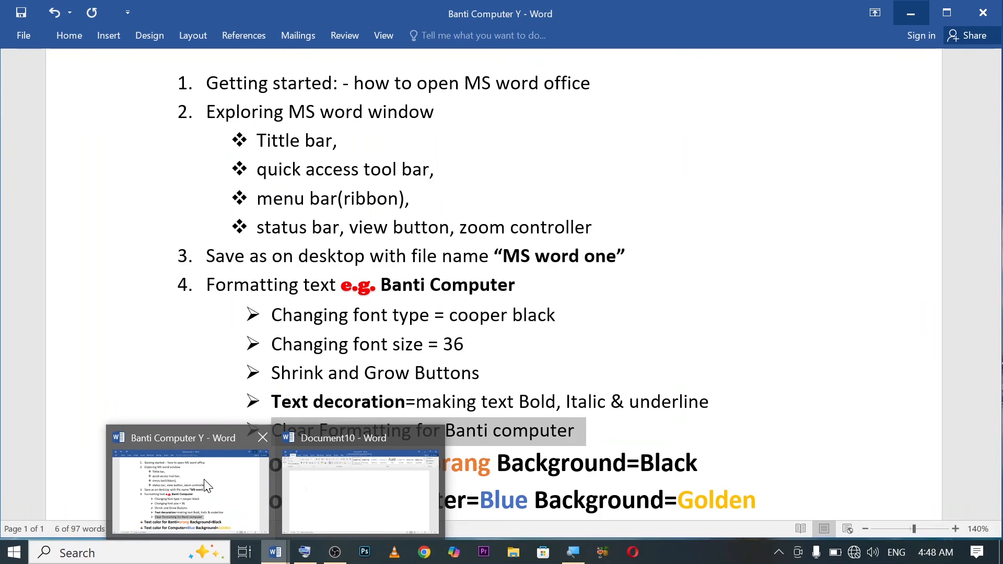
left_click(360, 486)
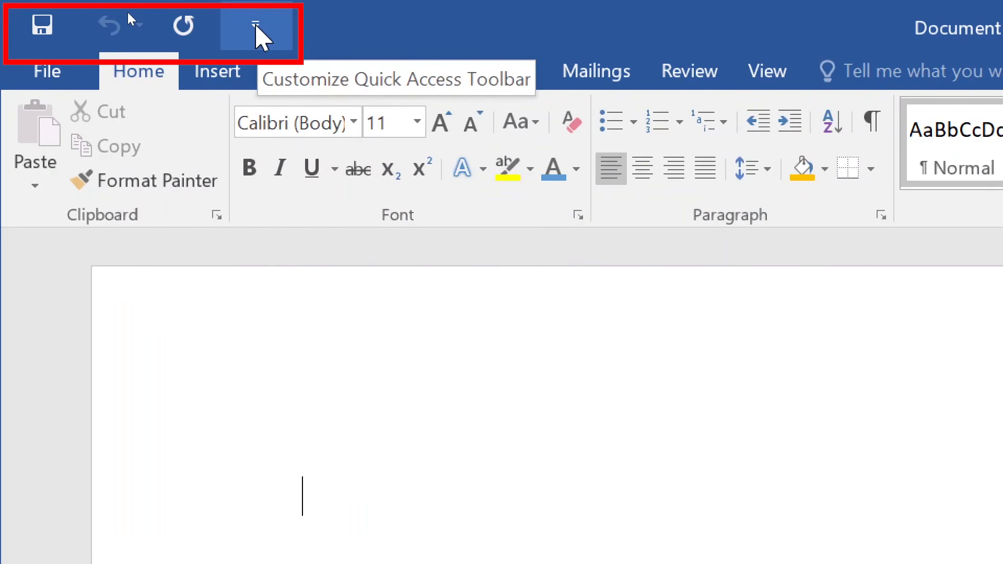
Add the New and Open commands to the Quick Access Toolbar.
left_click(256, 25)
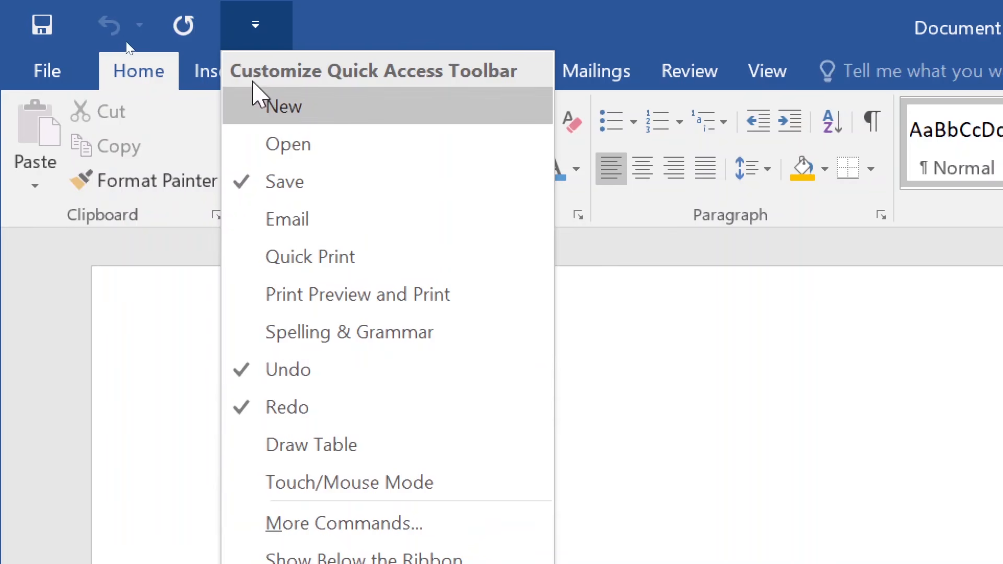
left_click(245, 110)
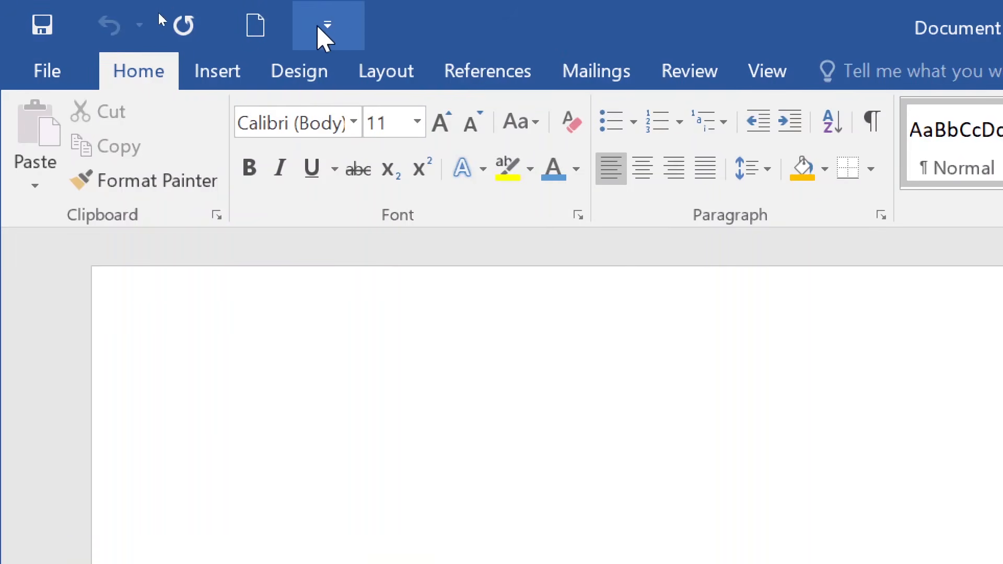
left_click(330, 27)
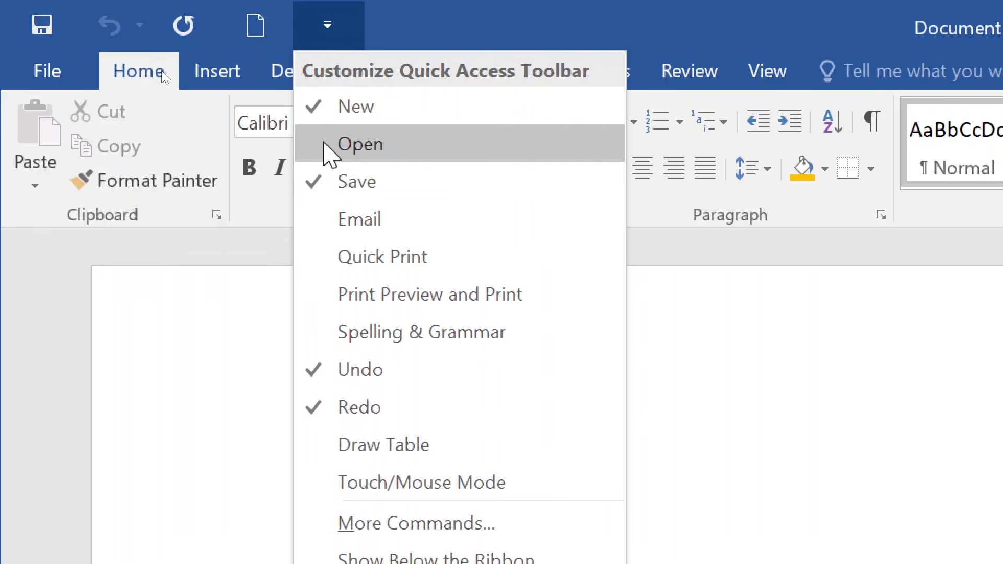
left_click(324, 144)
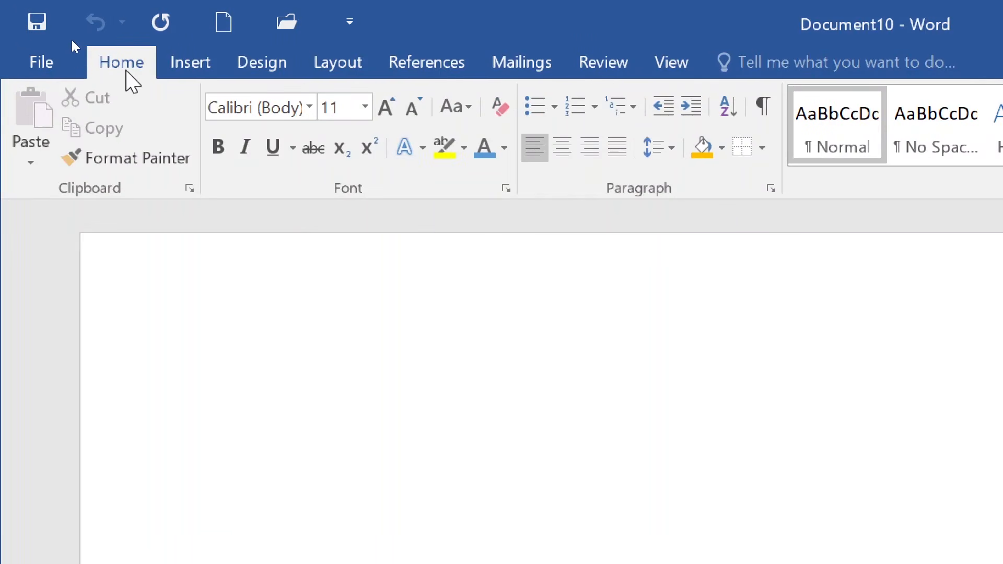
Examine the ribbon's command sets for Insert, Design, Layout, References, Mailings, Review and View, and review the groups under Home and Insert.
left_click(201, 64)
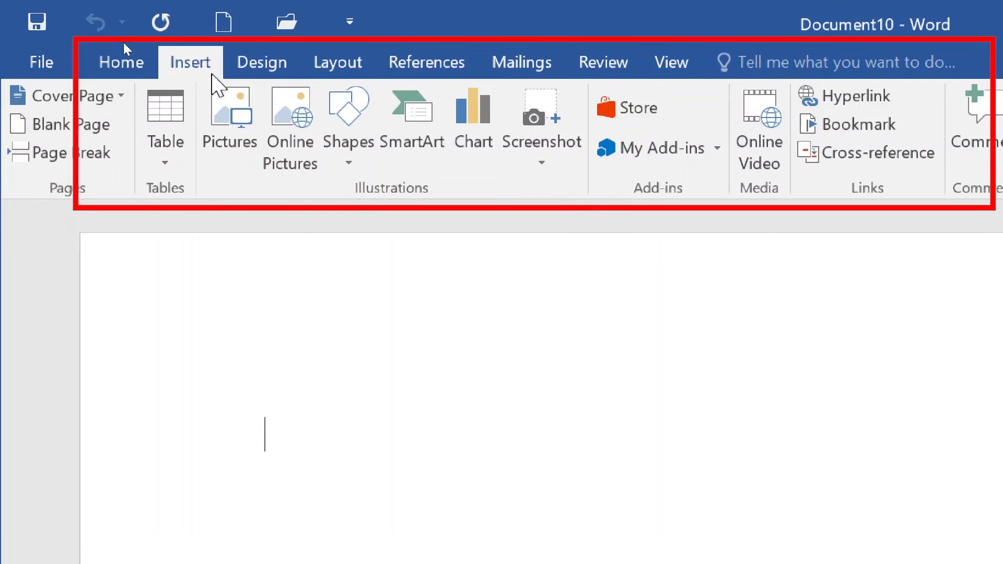
left_click(271, 72)
left_click(339, 73)
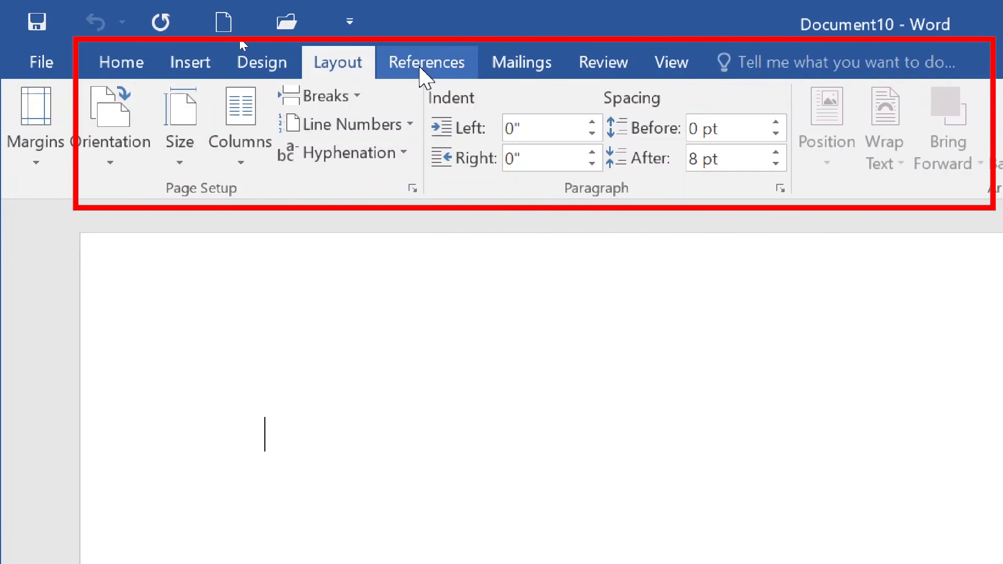
left_click(426, 79)
left_click(528, 71)
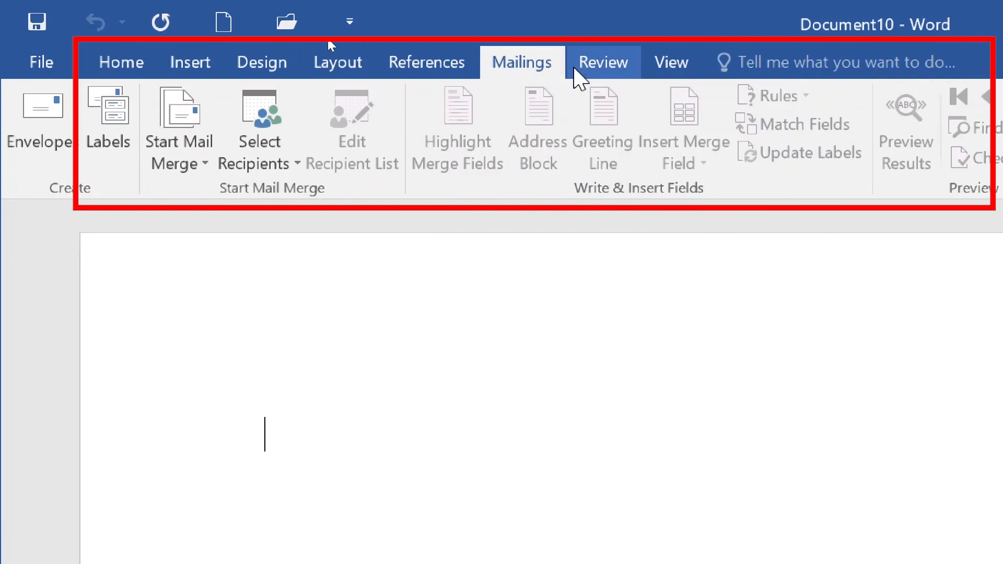
left_click(585, 76)
left_click(673, 69)
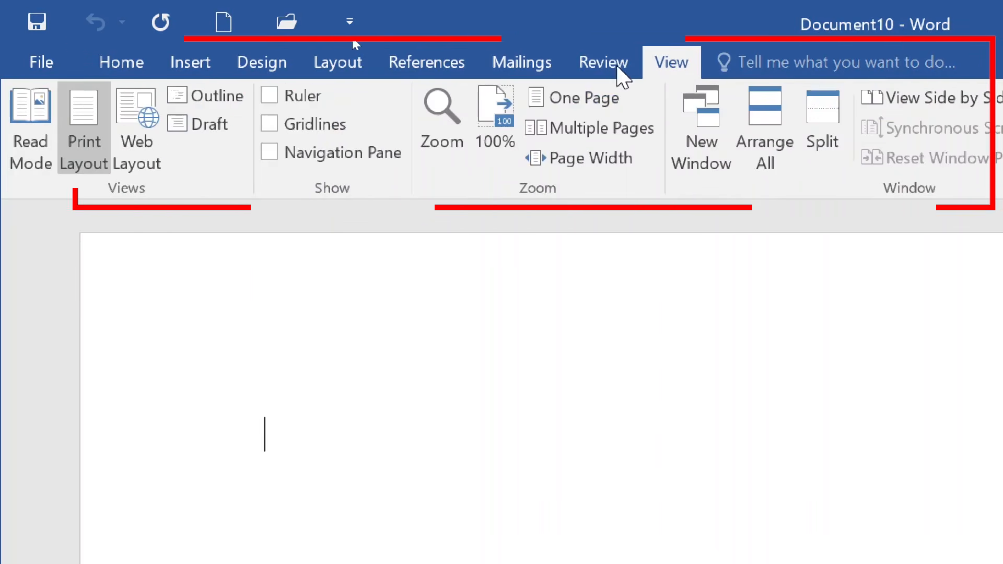
left_click(119, 67)
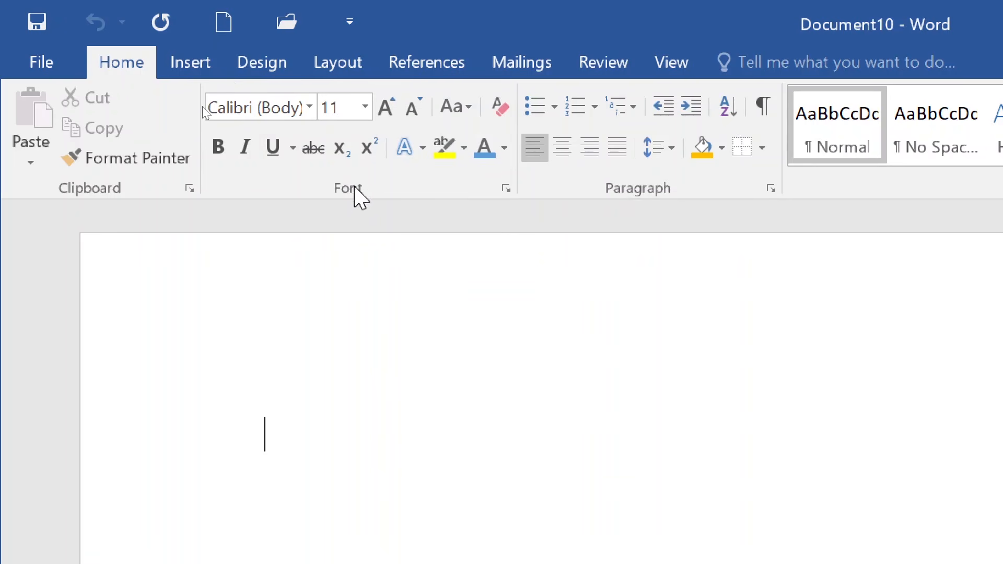
left_click(180, 63)
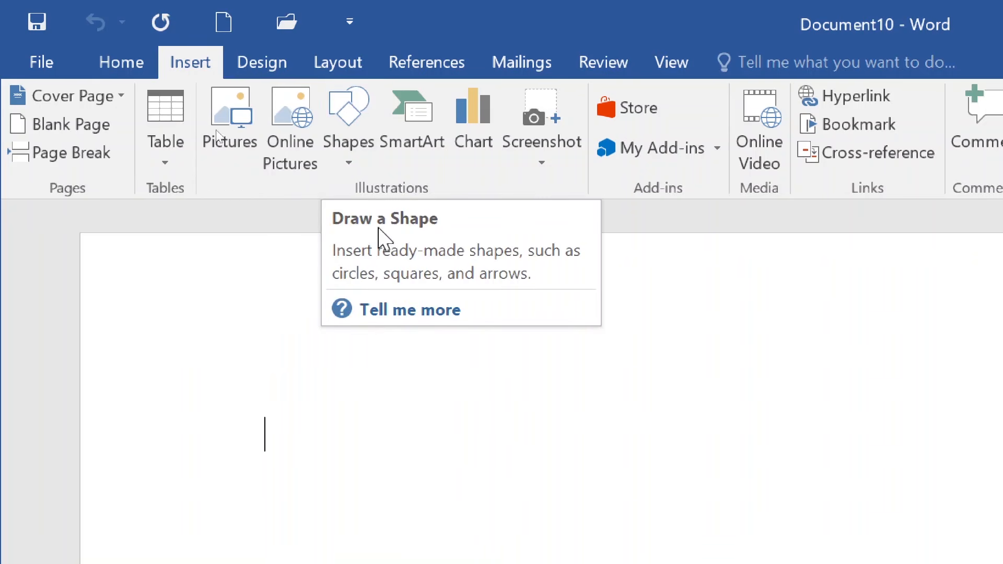
Return to the Home commands, look over the full Font settings and close them without changes.
left_click(116, 67)
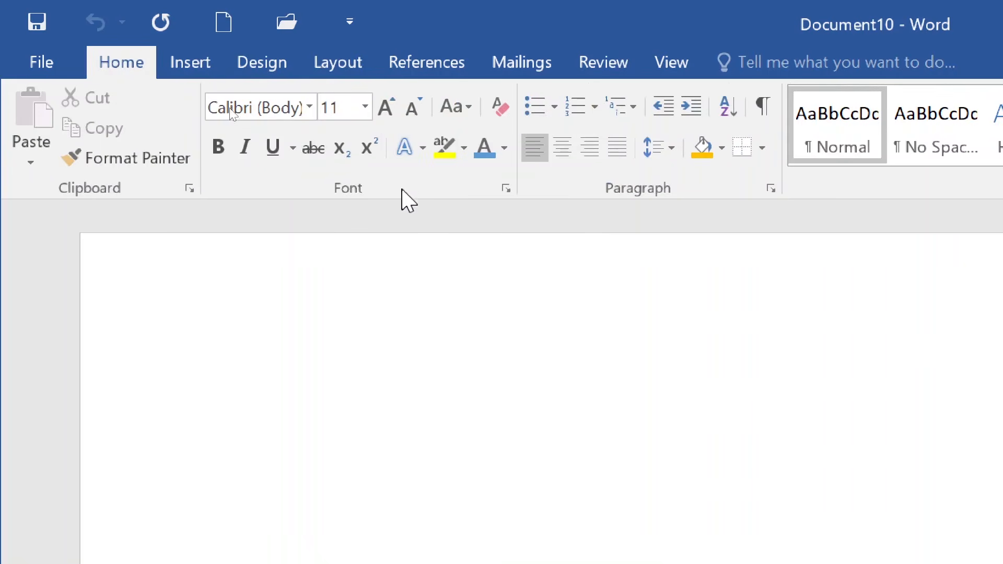
left_click(505, 189)
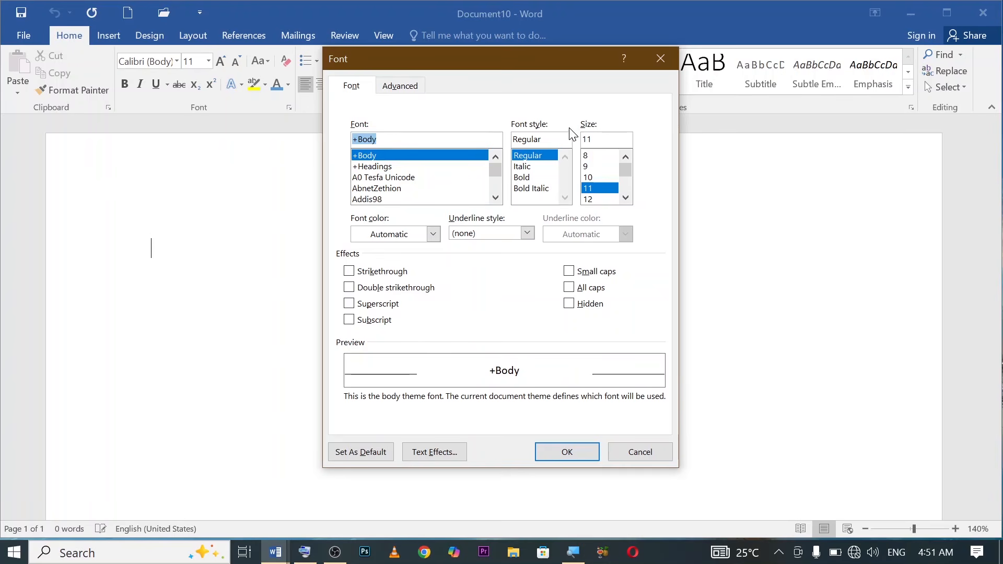
left_click(661, 59)
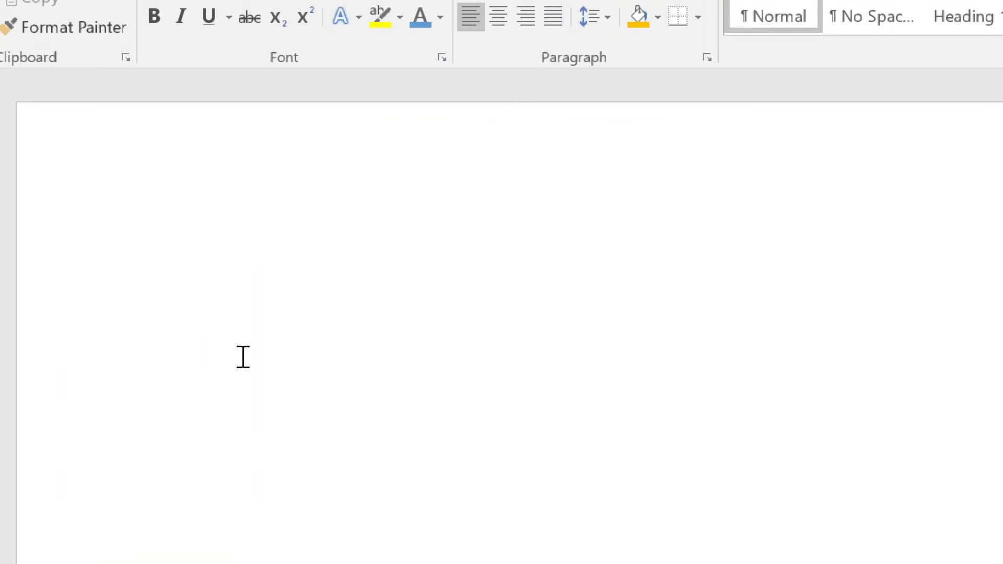
Write "Banti Computer" on the first line of the blank document.
left_click(200, 301)
type("Ban")
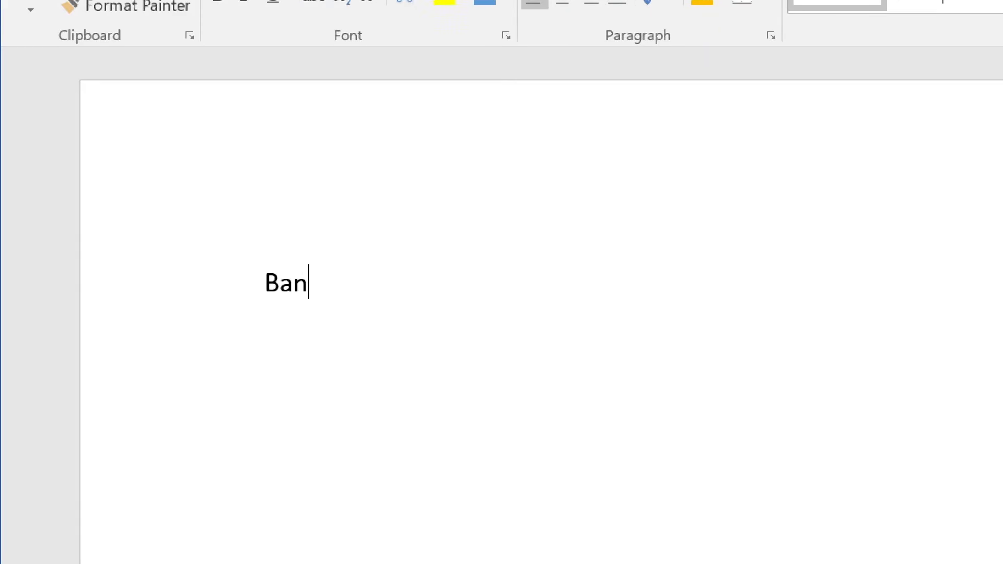
type("ti Computer")
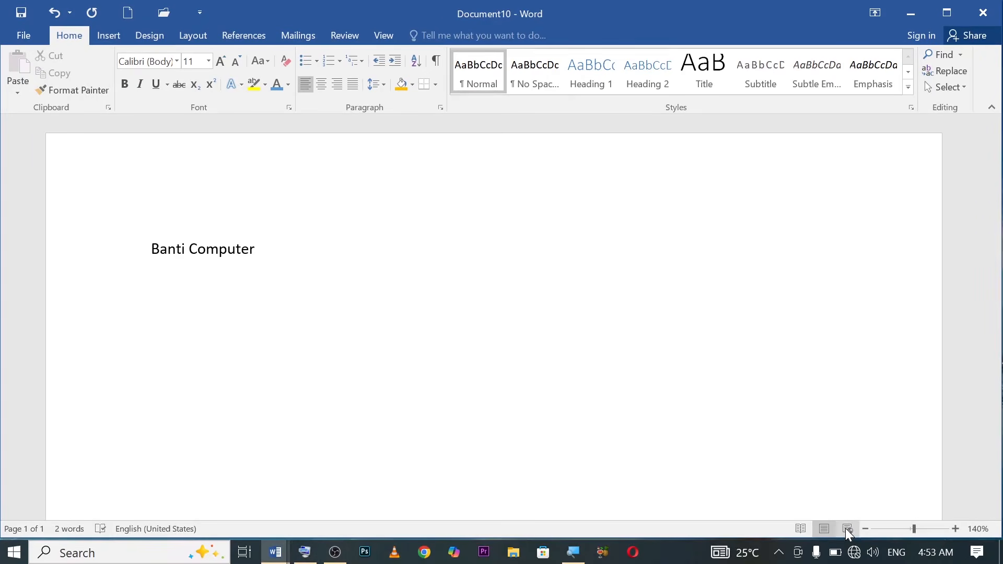
Switch to the "Banti Computer Y" lesson outline and view it in Read Mode, Web Layout and Print Layout in turn.
mouse_move(282, 557)
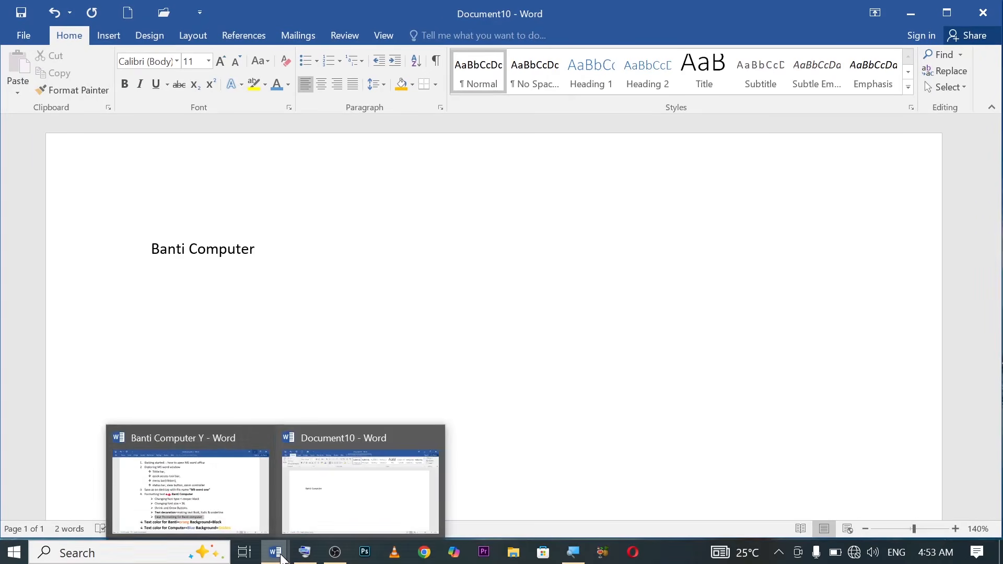
left_click(231, 499)
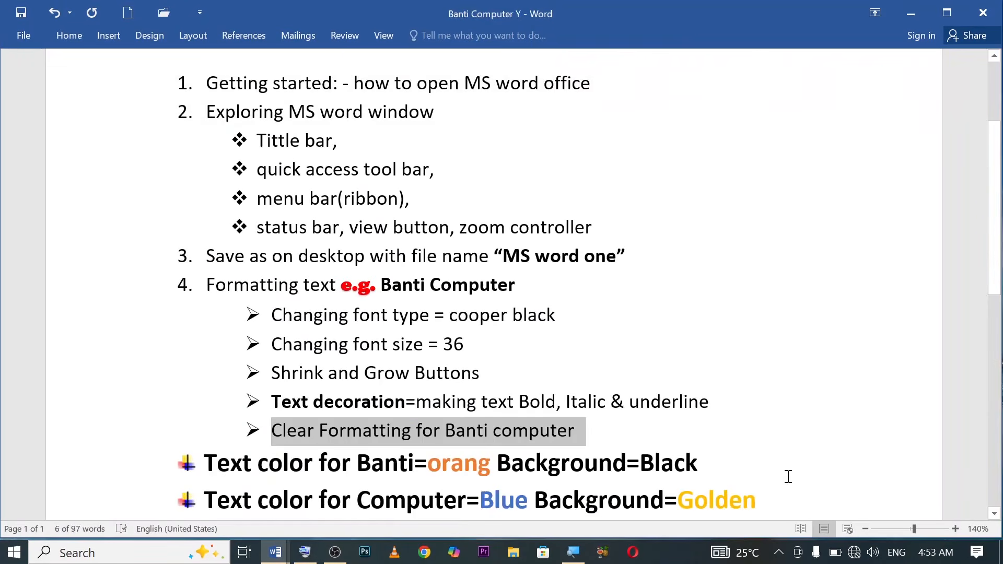
left_click(800, 529)
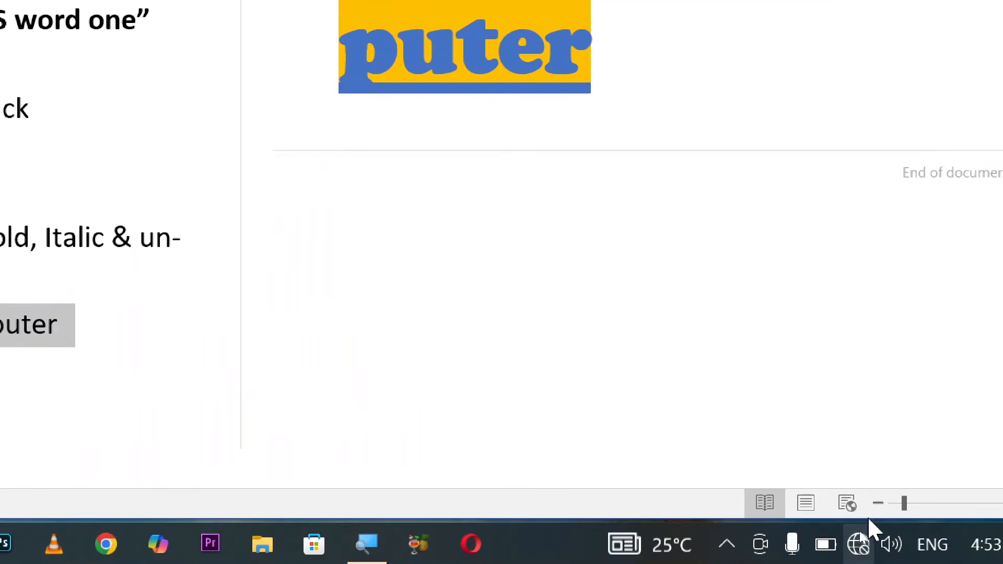
left_click(846, 503)
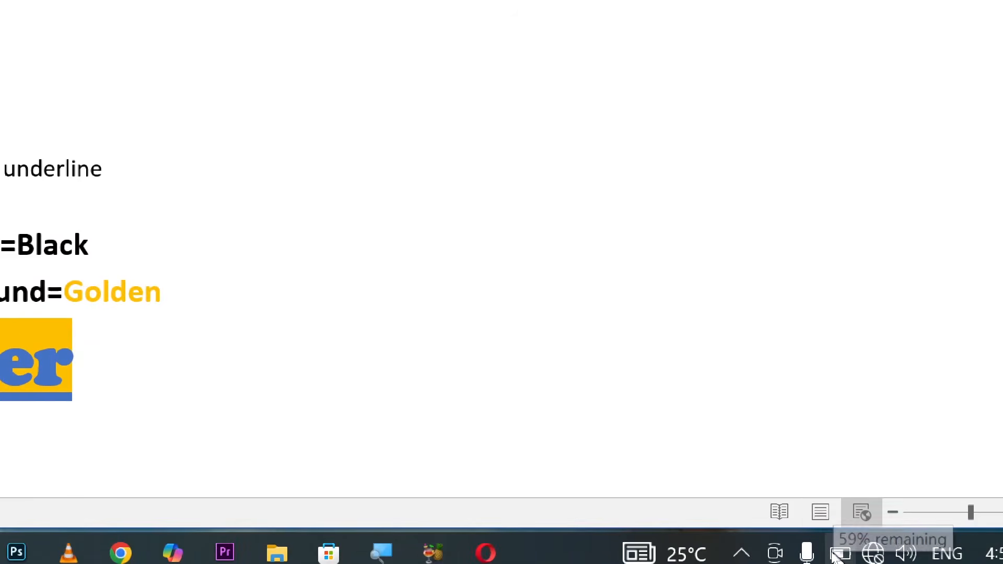
left_click(820, 511)
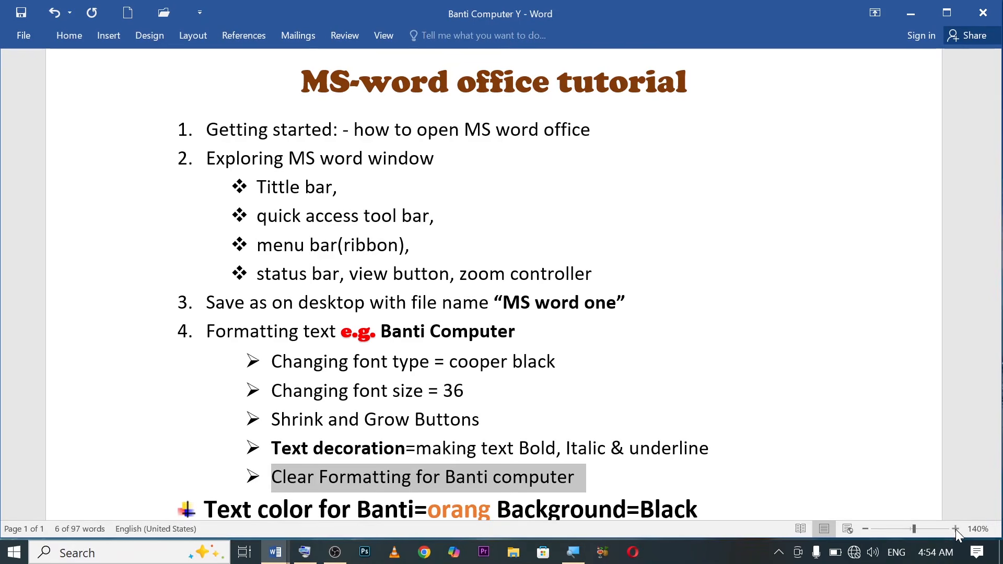
Zoom the lesson outline out to 30%.
left_click(864, 528)
left_click(864, 529)
left_click(864, 529)
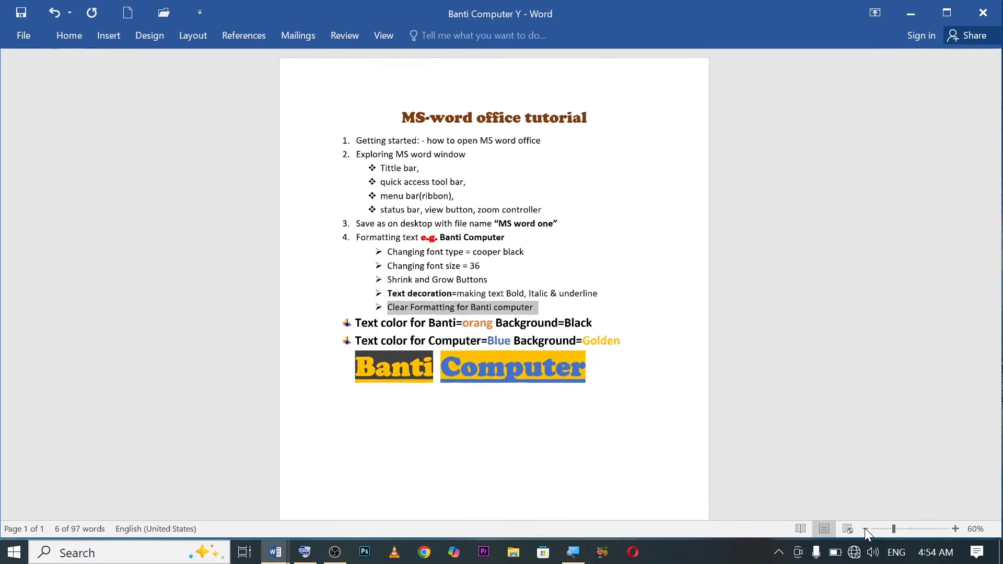
left_click(864, 529)
left_click(863, 528)
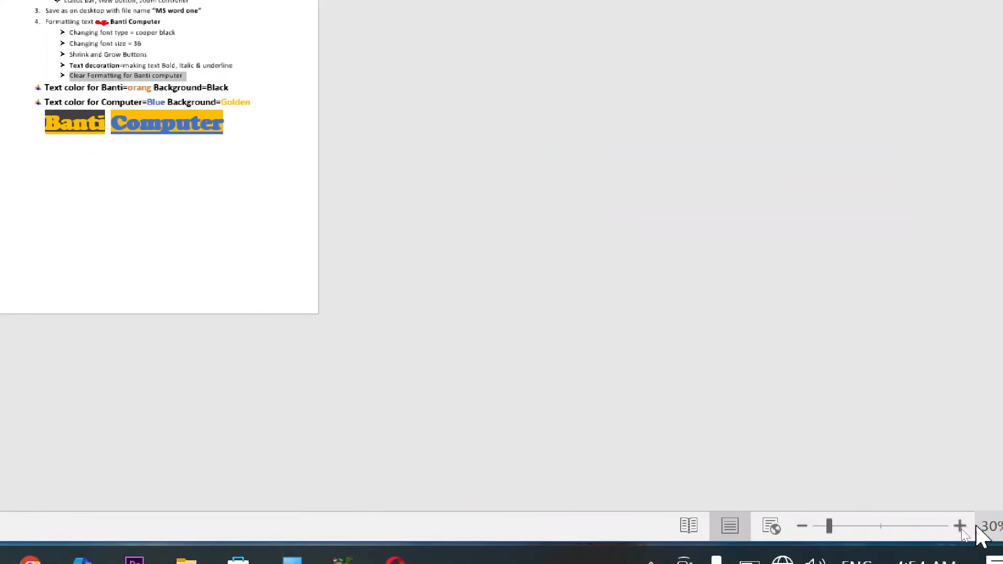
Zoom the lesson outline back in to 140%.
left_click(955, 529)
left_click(959, 526)
left_click(960, 525)
left_click(960, 526)
left_click(960, 525)
left_click(960, 525)
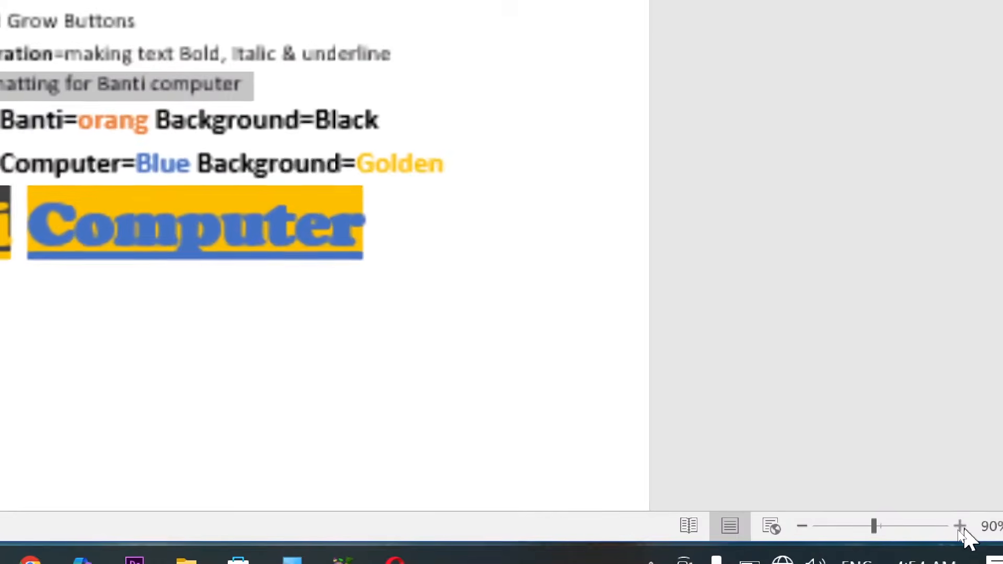
left_click(959, 526)
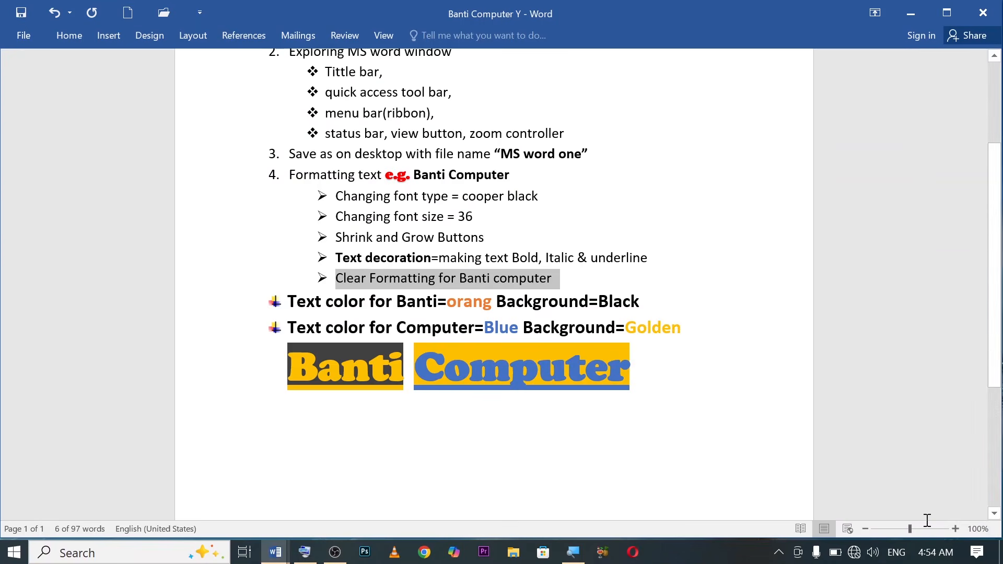
left_click(955, 527)
left_click(954, 527)
left_click(954, 527)
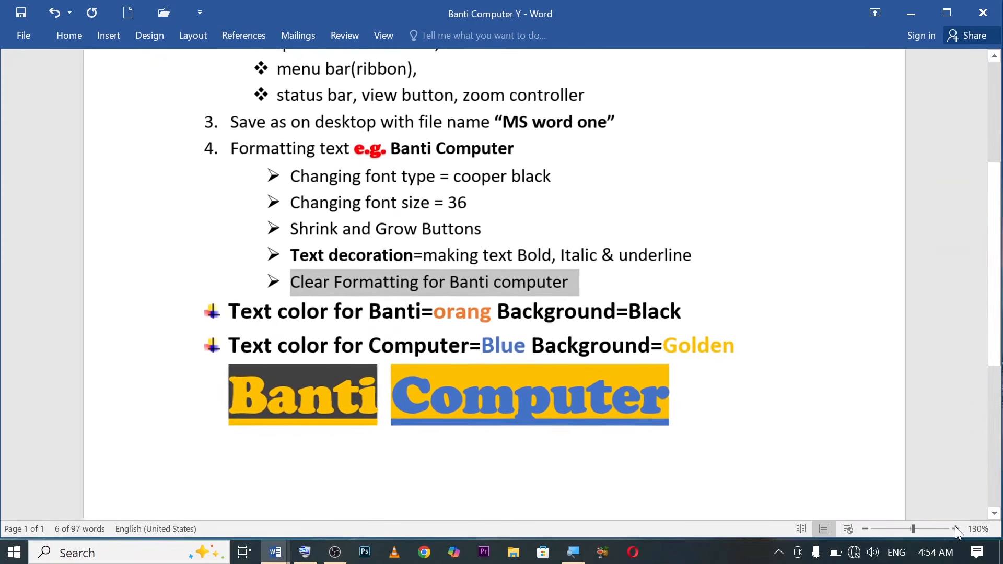
left_click(955, 527)
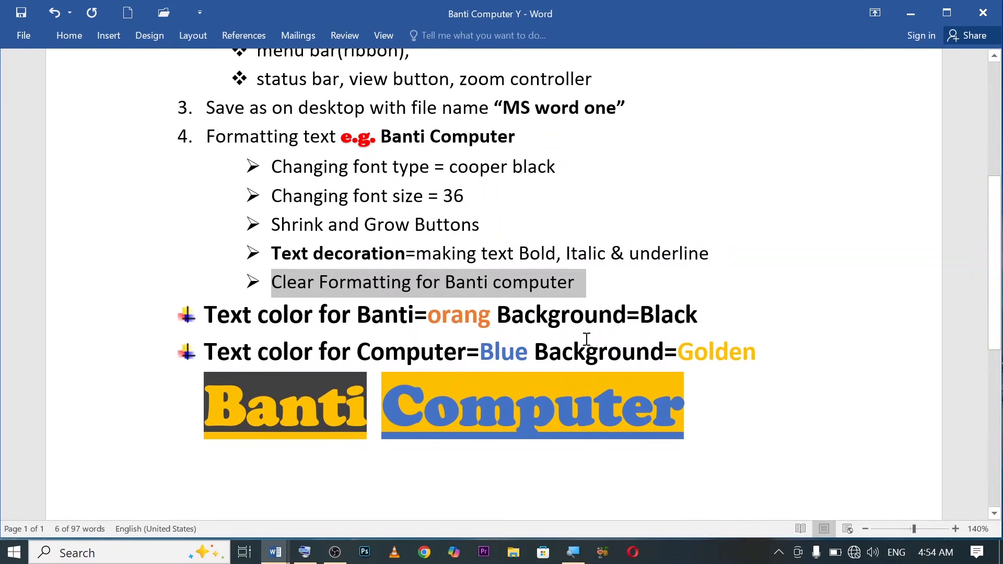
Check the lesson outline's item on saving the file, and return to the new document.
left_click(274, 554)
left_click(195, 490)
scroll(314, 152, "up", 2)
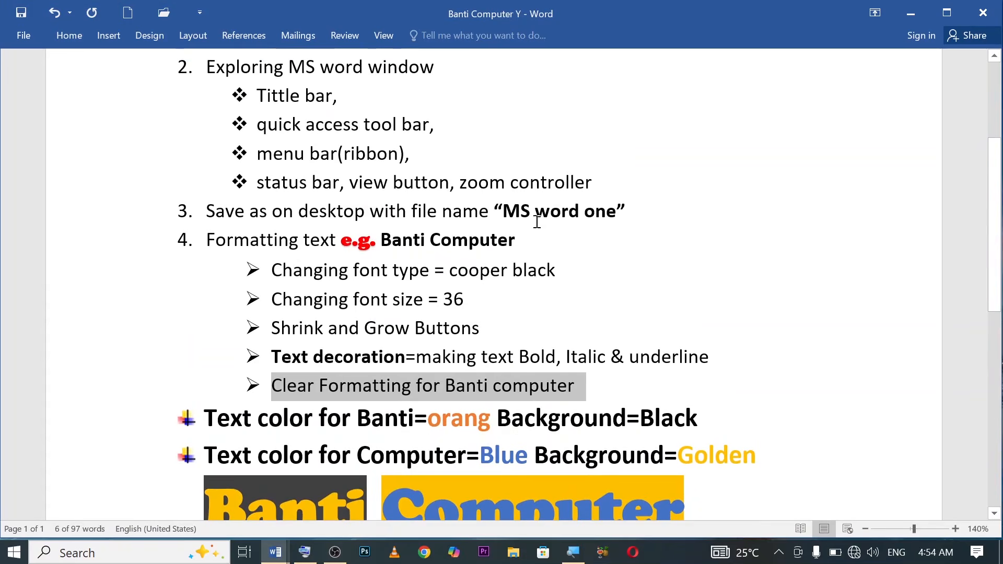
left_click(909, 8)
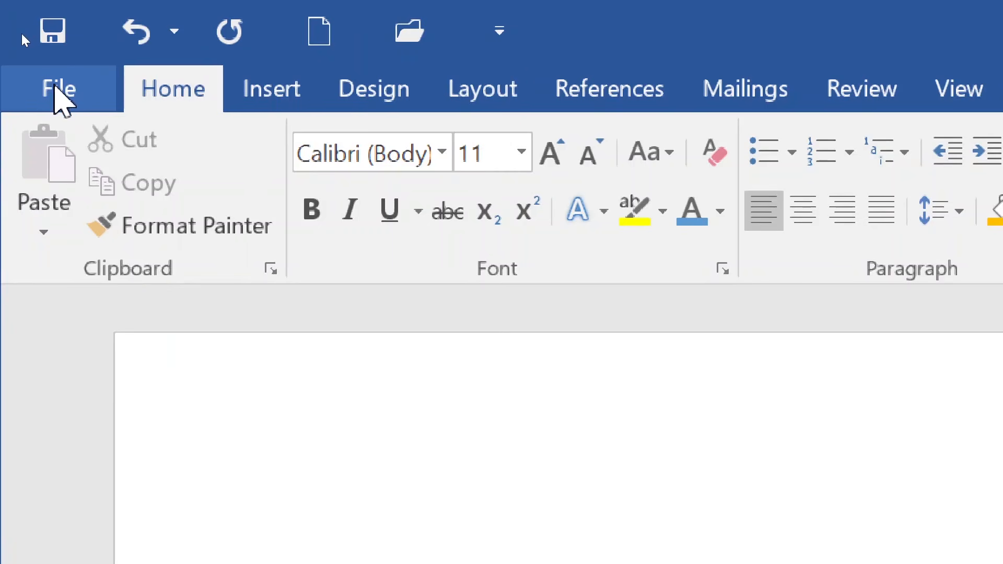
Save the document to the Desktop as "ms word one", replacing the existing file, and view its document information.
left_click(55, 87)
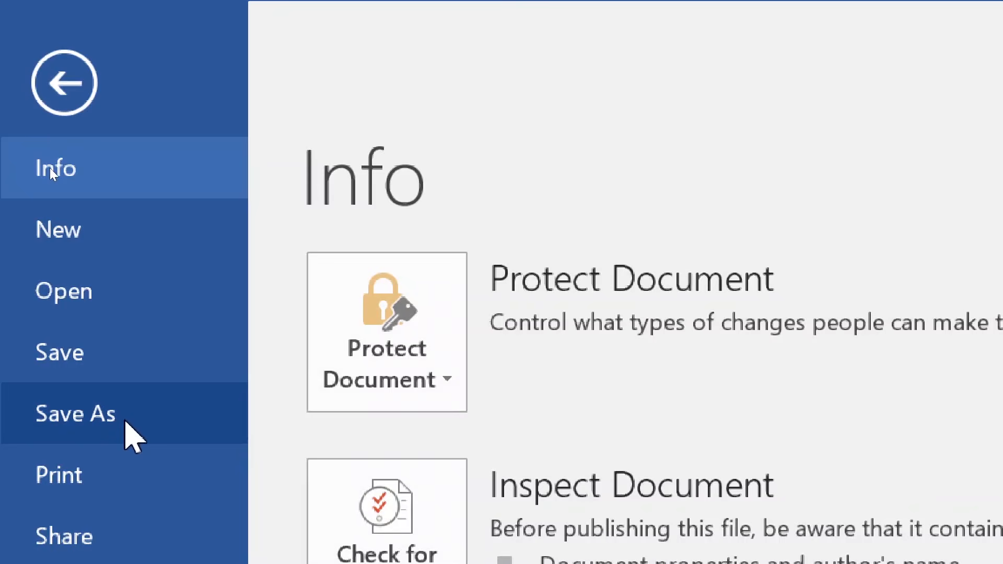
left_click(127, 423)
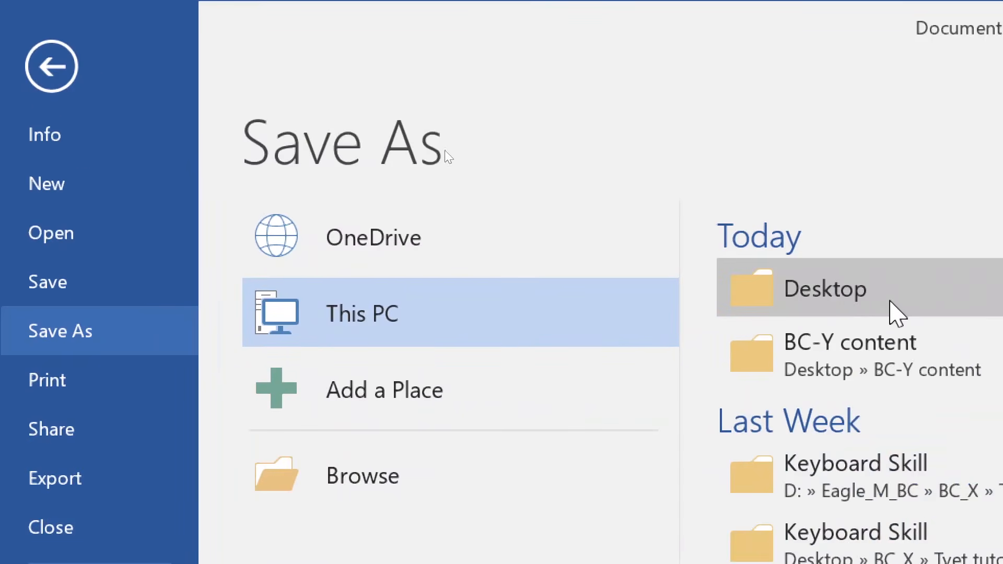
left_click(857, 293)
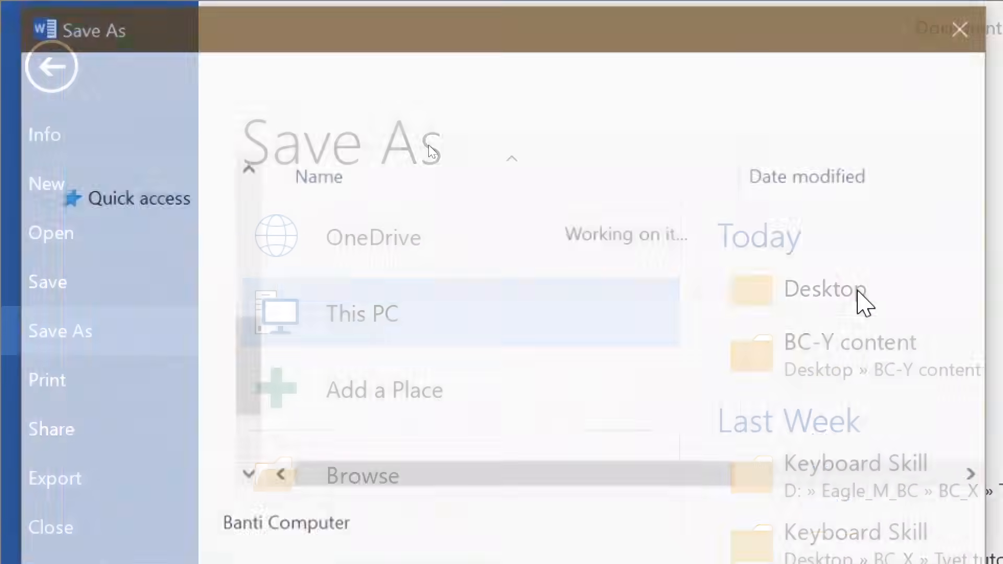
left_click(857, 291)
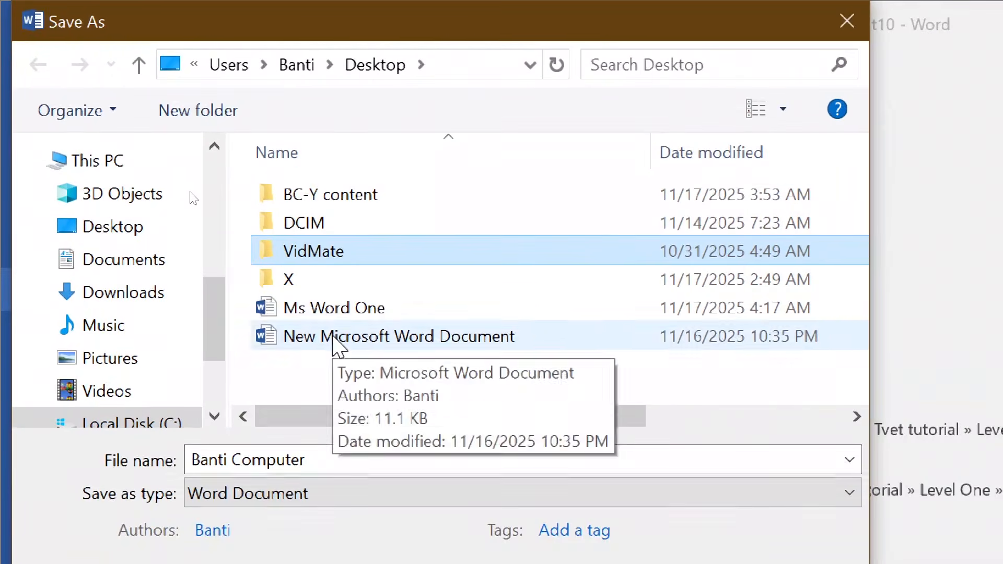
left_click(323, 458)
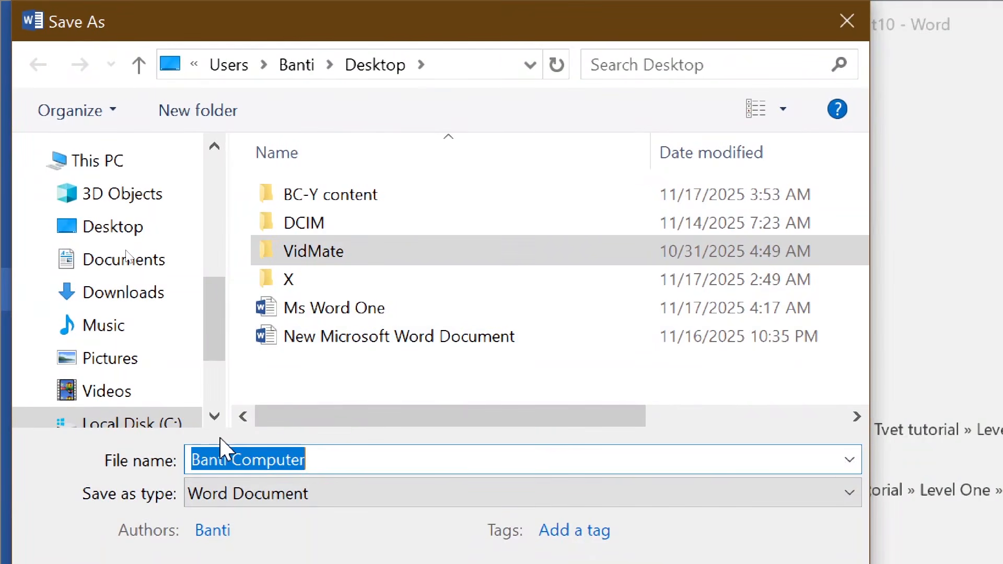
type("ms word one")
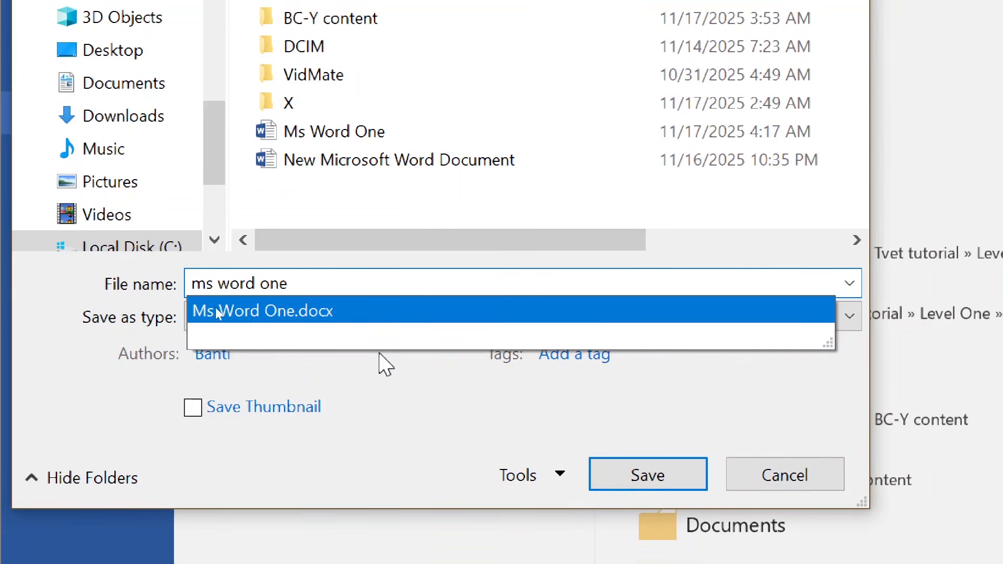
left_click(453, 398)
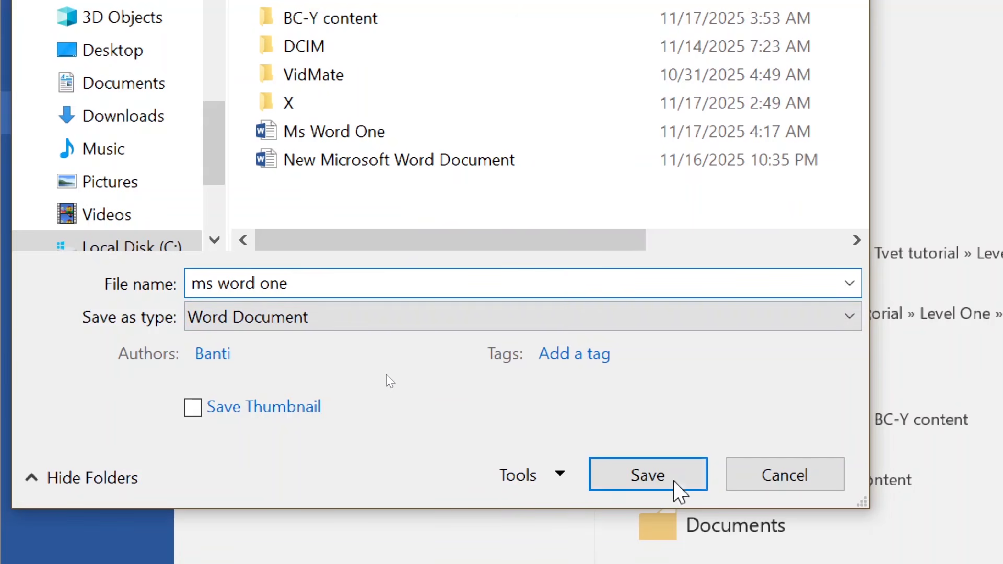
left_click(678, 488)
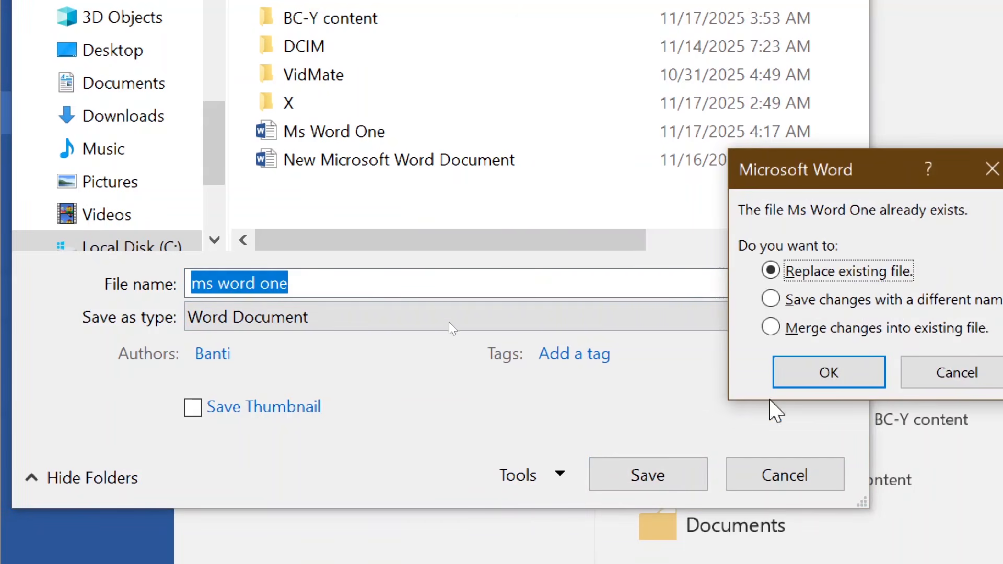
left_click(829, 374)
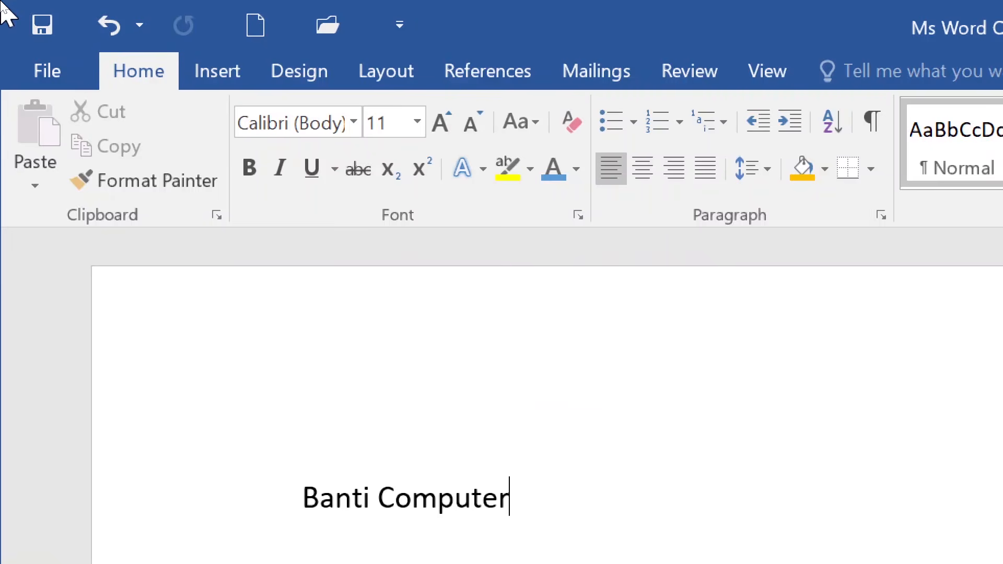
left_click(27, 35)
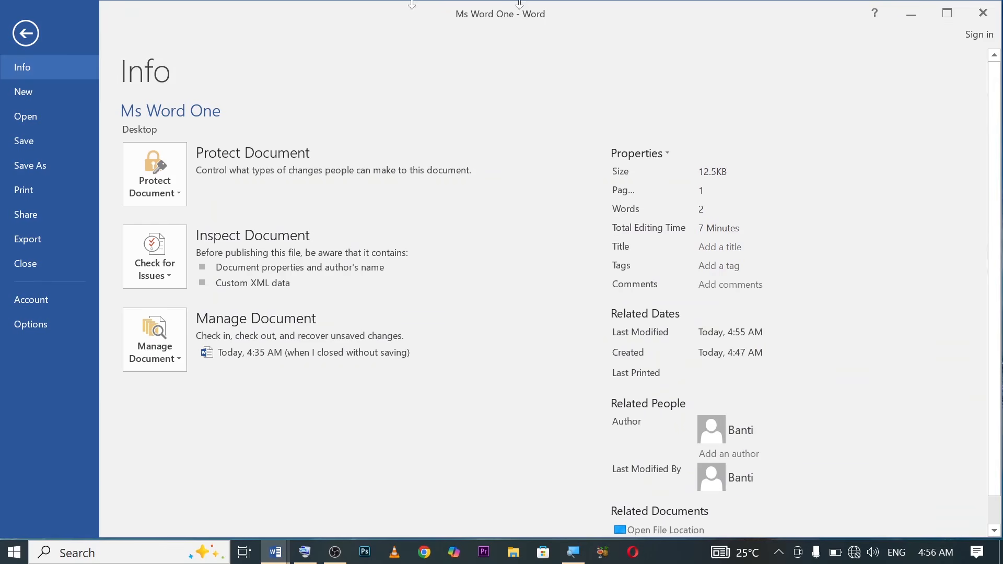
left_click(27, 32)
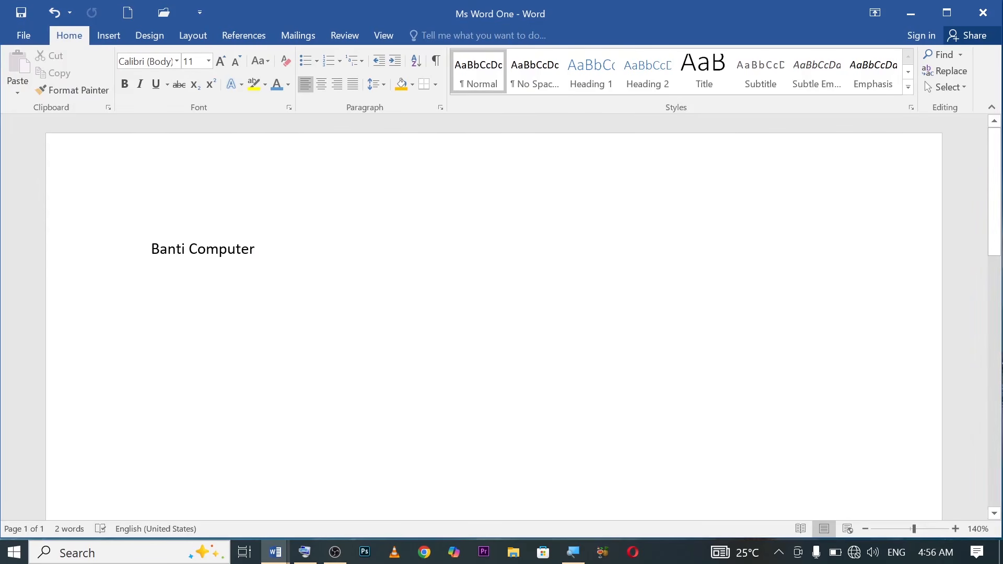
Add a second line reading "Banti computer you tube channel" below "Banti Computer", and select that new line.
key("Return")
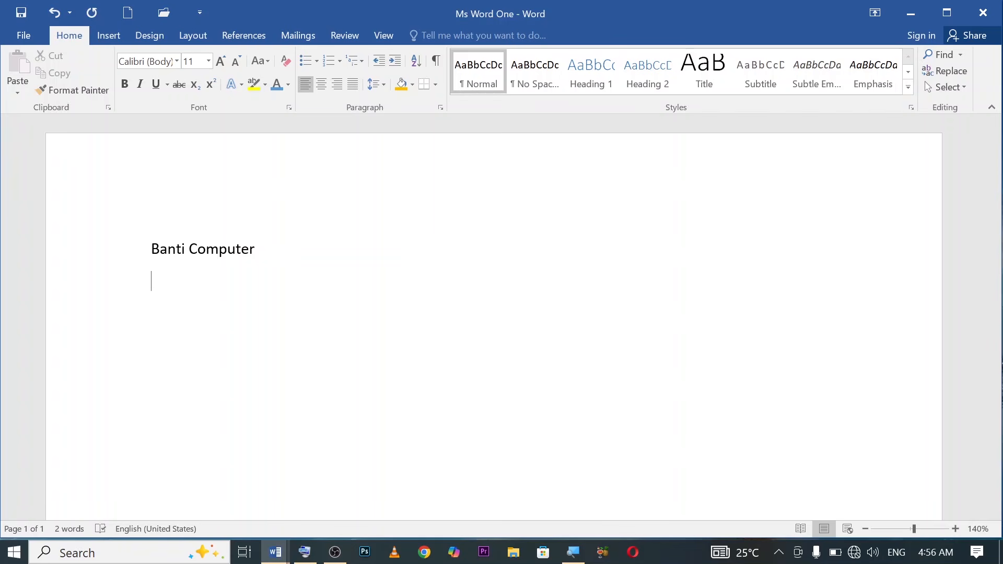
type("banti computer ")
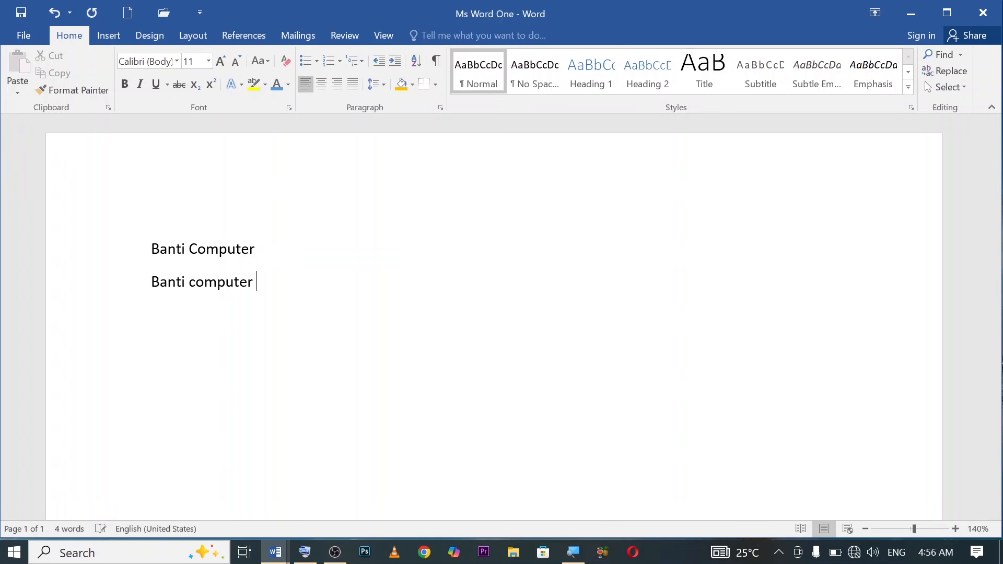
type("o")
type("outu b")
key("BackSpace")
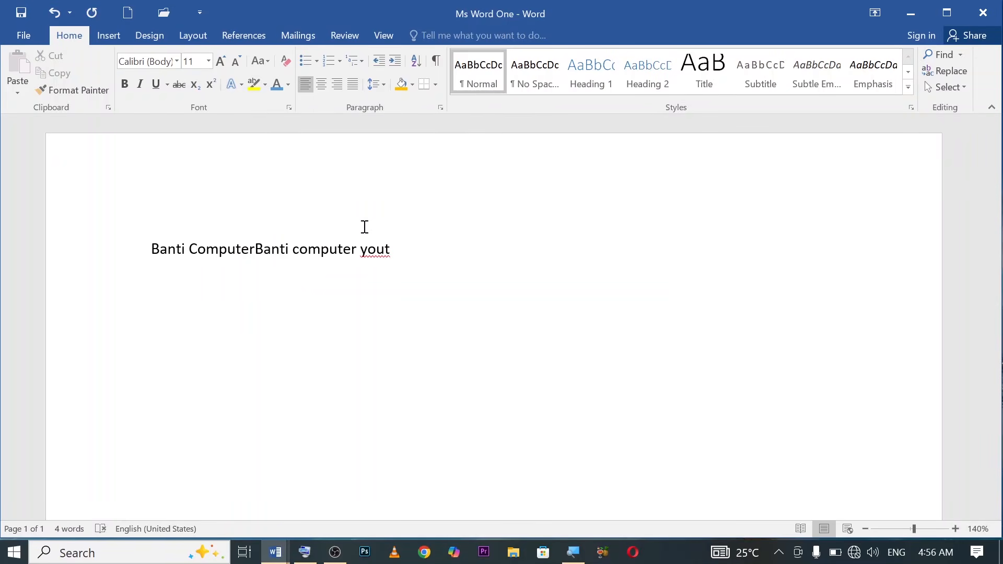
key("Return")
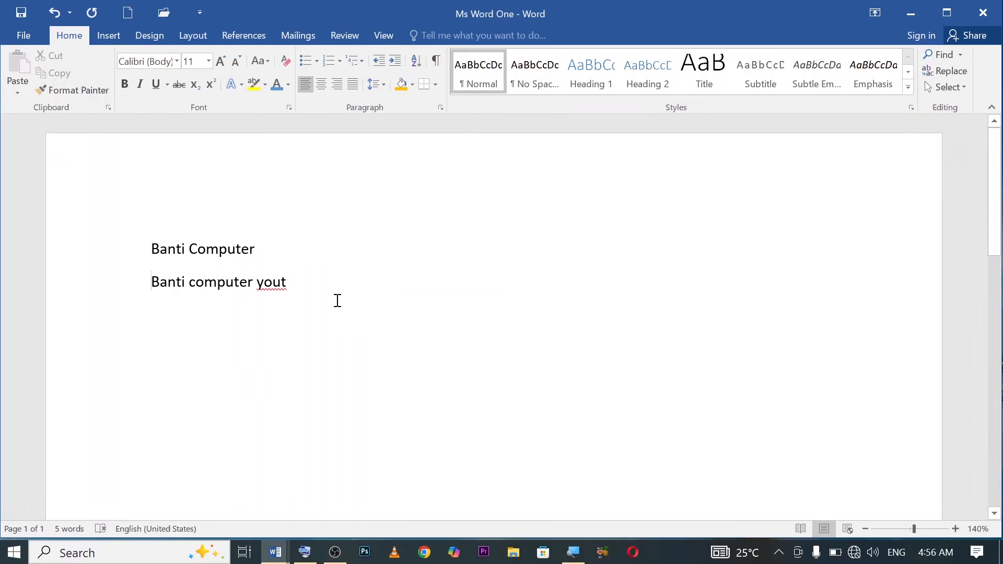
left_click(293, 282)
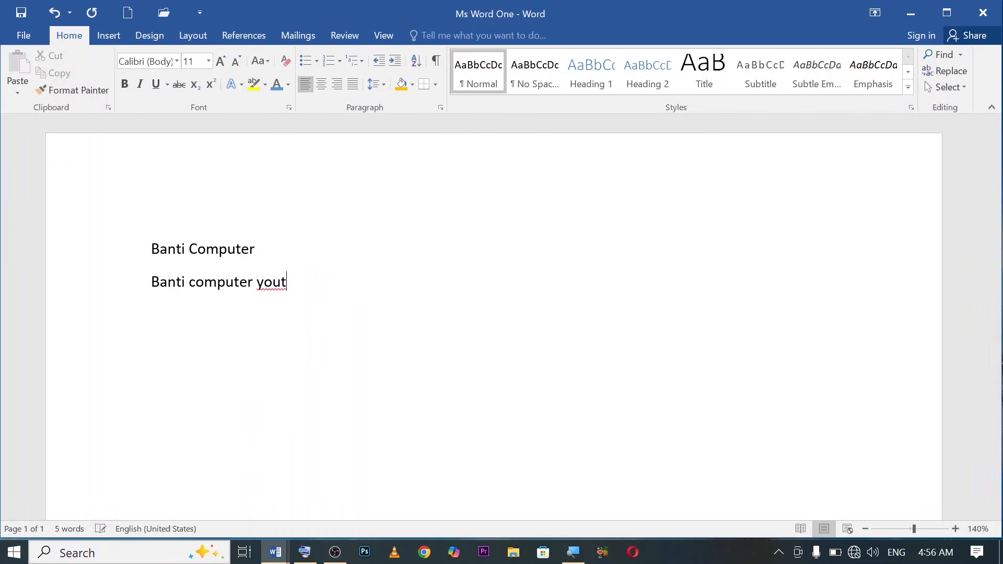
key("BackSpace")
type("tube cha")
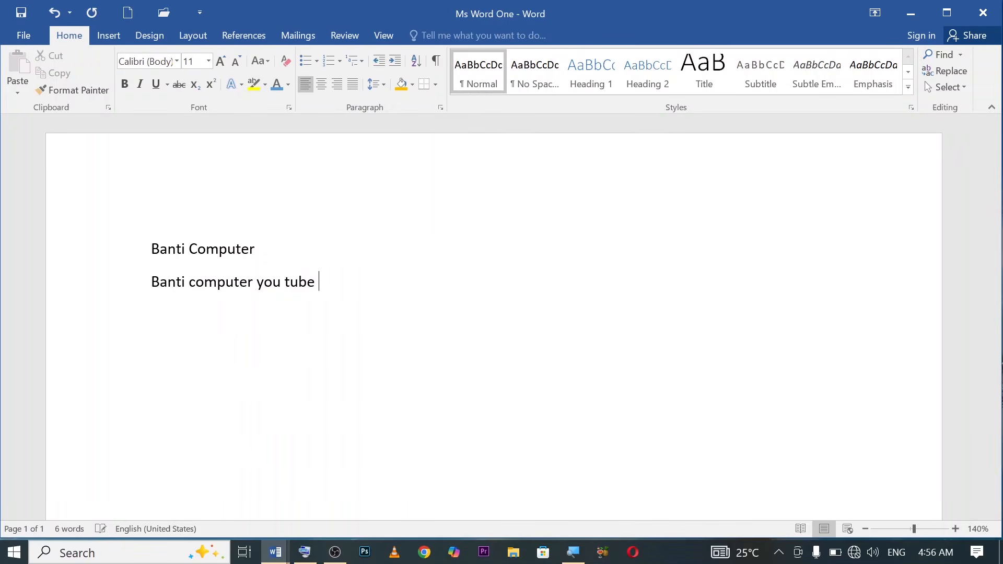
type("nnel")
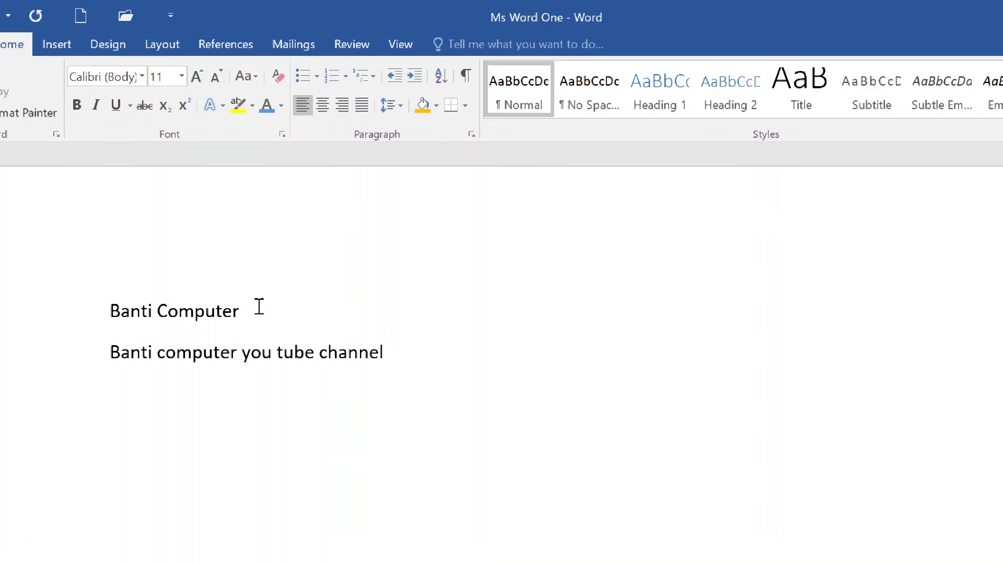
left_click_drag(430, 352, 94, 369)
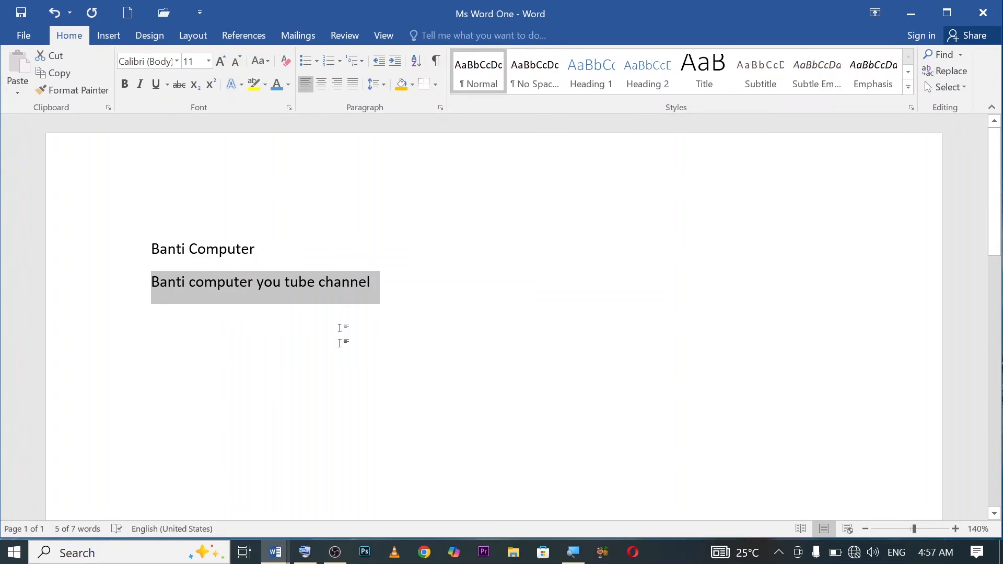
Review the lesson outline's items on formatting text, and return to the Ms Word One document.
mouse_move(282, 560)
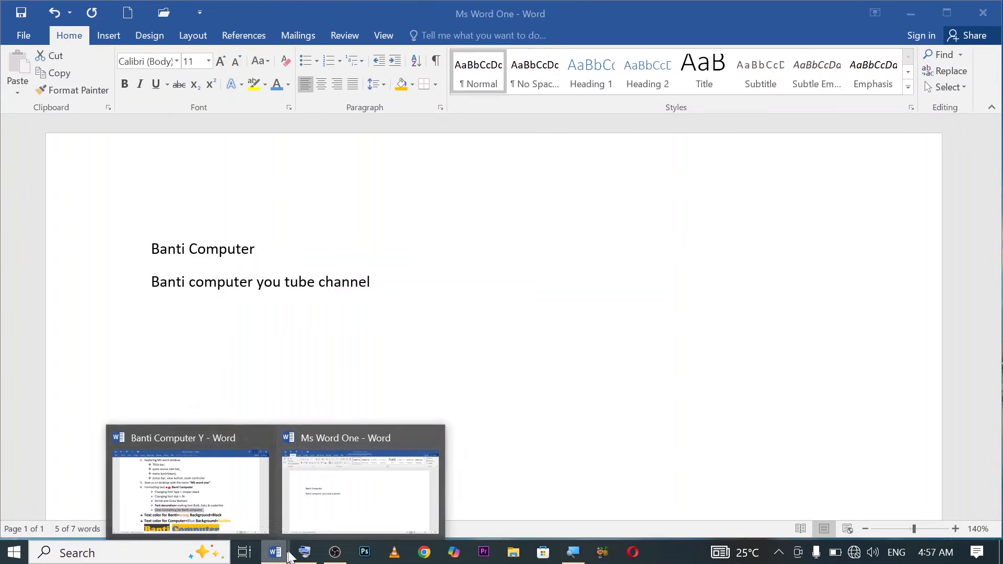
left_click(242, 512)
scroll(451, 347, "down", 2)
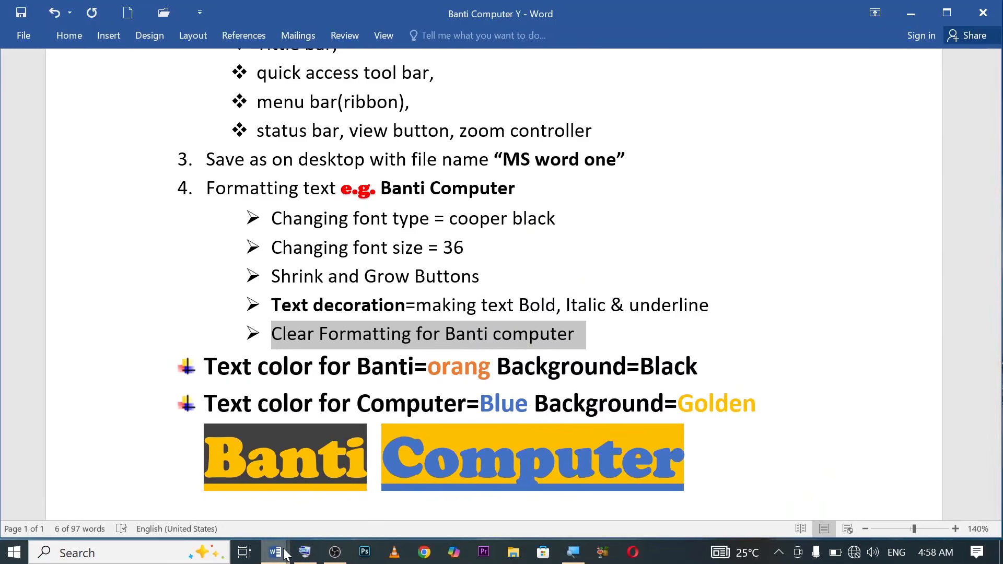
mouse_move(285, 554)
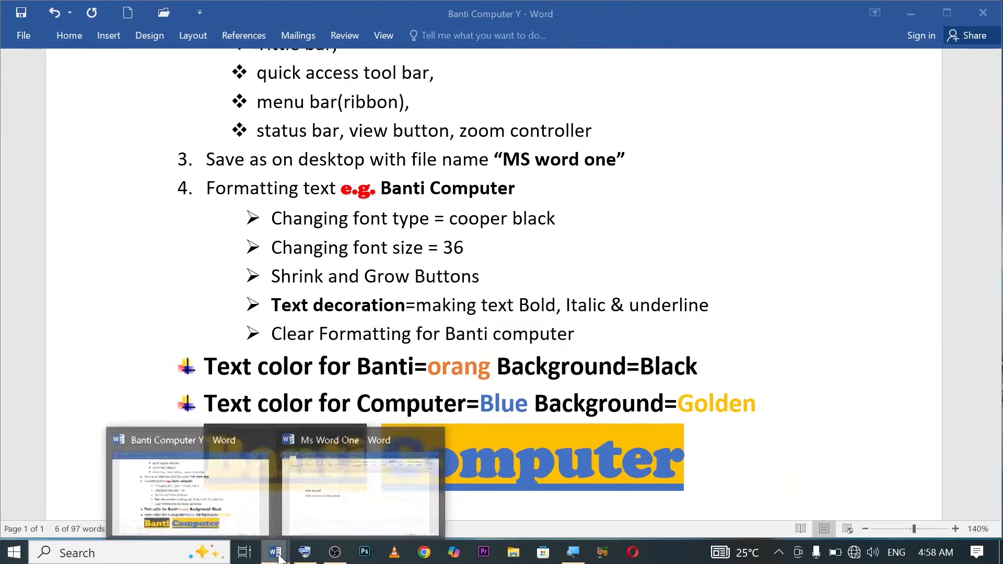
left_click(349, 499)
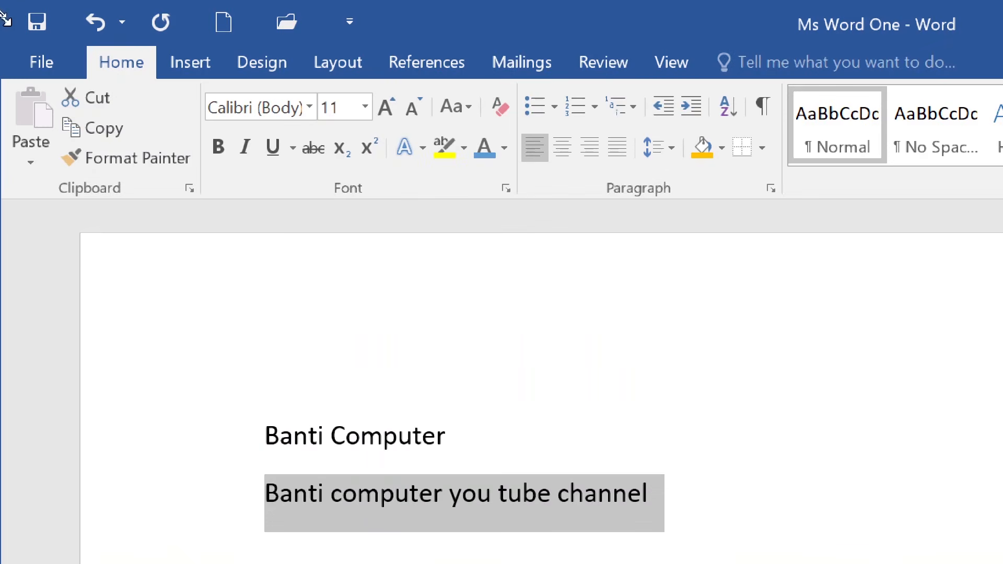
Practise selecting the first line, "Banti Computer", first as a whole line and again across its text.
left_click(141, 309)
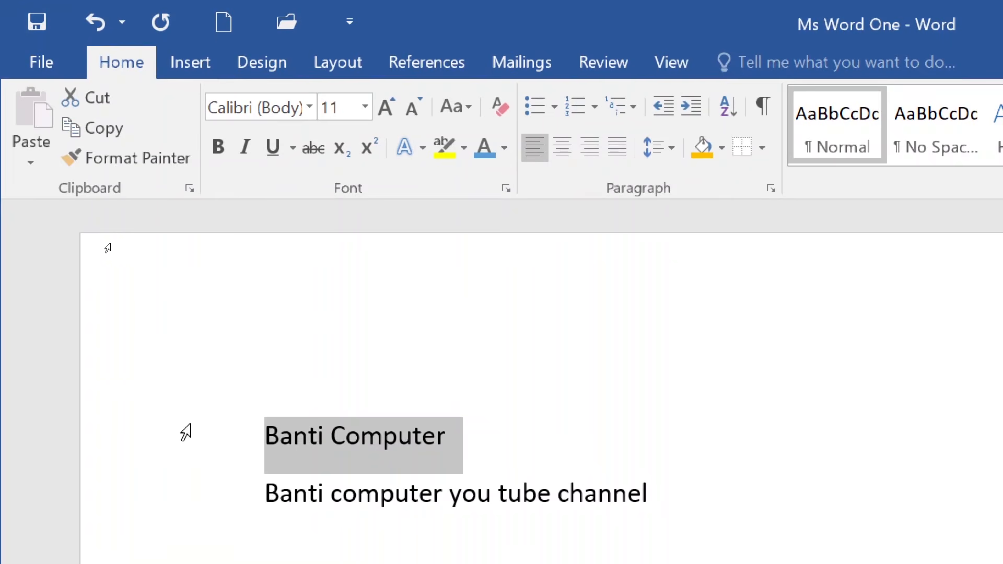
left_click(258, 436)
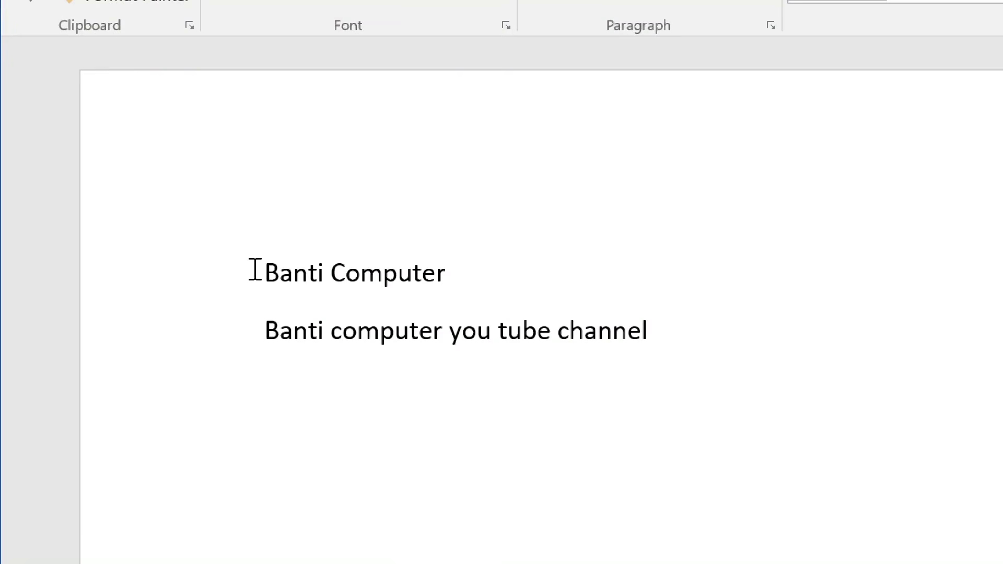
left_click_drag(255, 269, 459, 271)
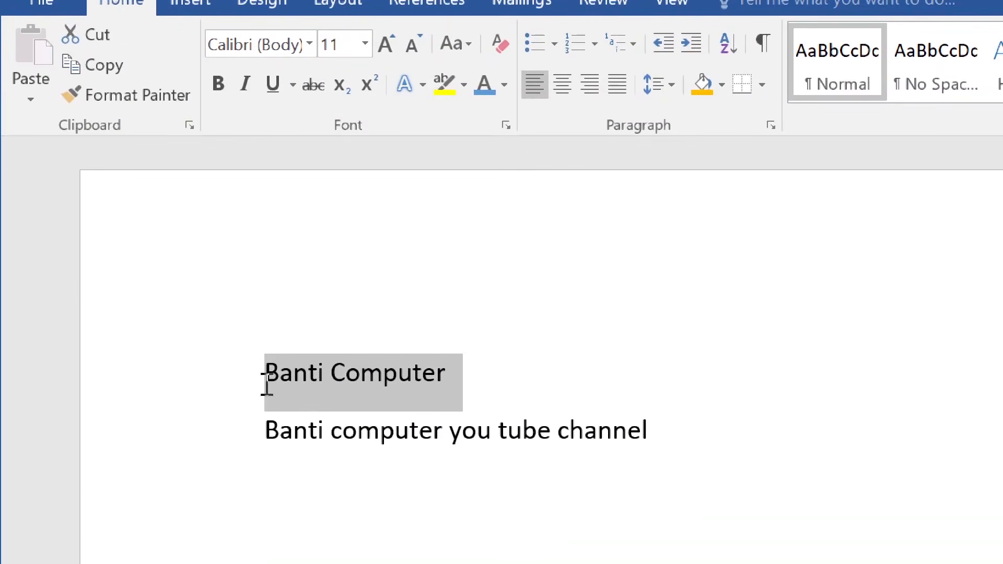
Indent the first line, "Banti Computer", by four tab stops from its start.
left_click(261, 397)
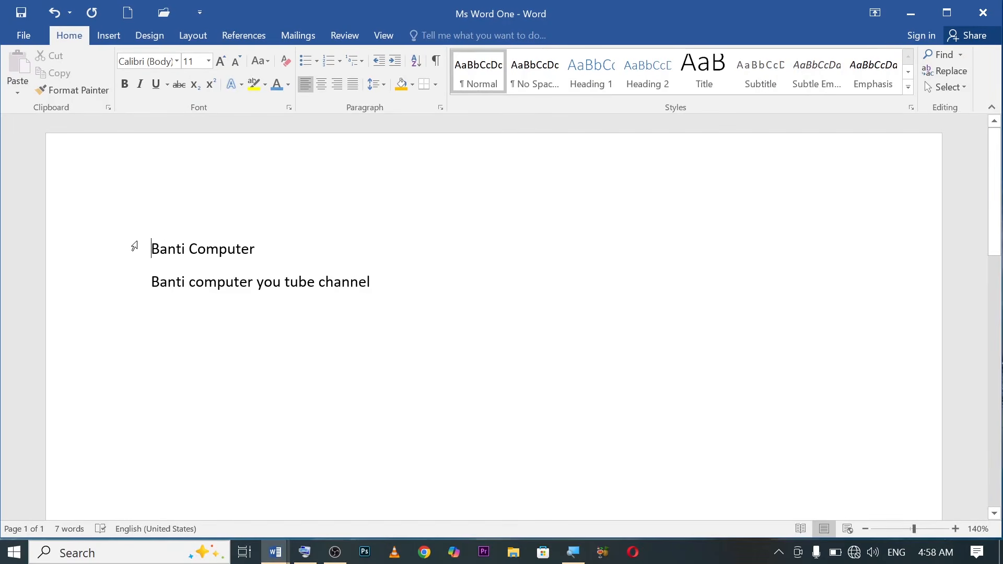
key("Tab")
key("Tab")
key("Tab")
key("Tab")
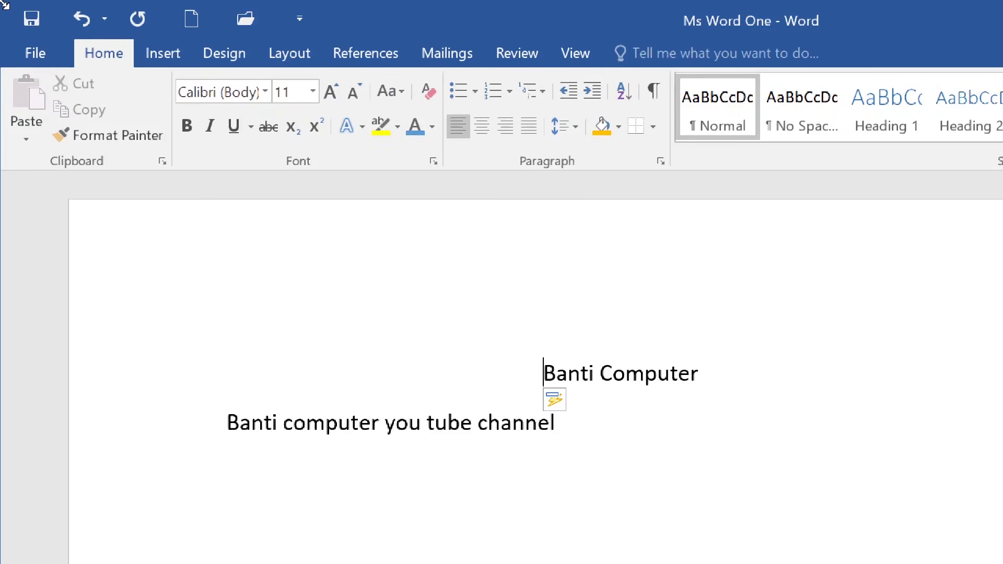
Select "Banti Computer" on the first line and try the Berlin Sans FB Demi font on it.
left_click_drag(542, 372, 664, 375)
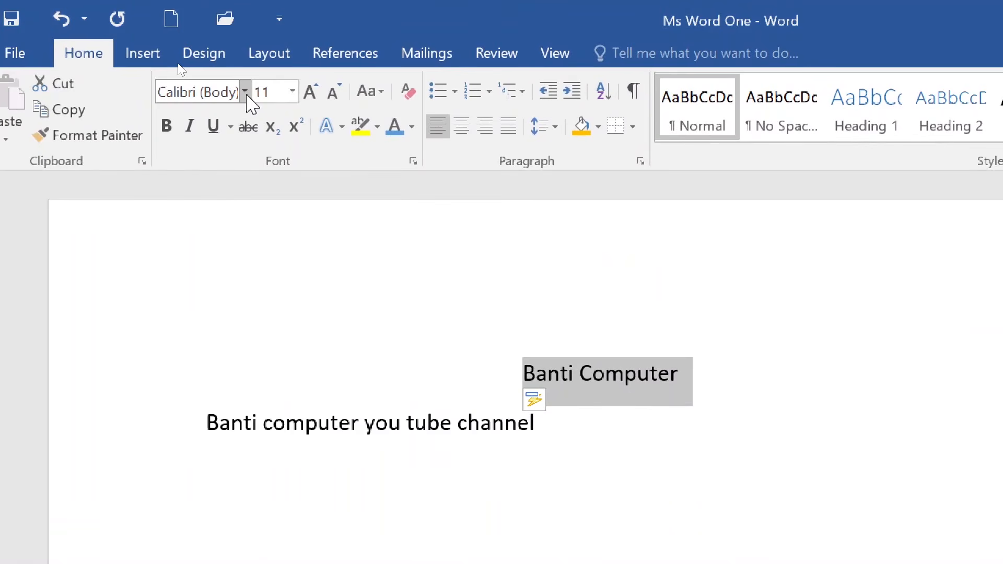
left_click(245, 93)
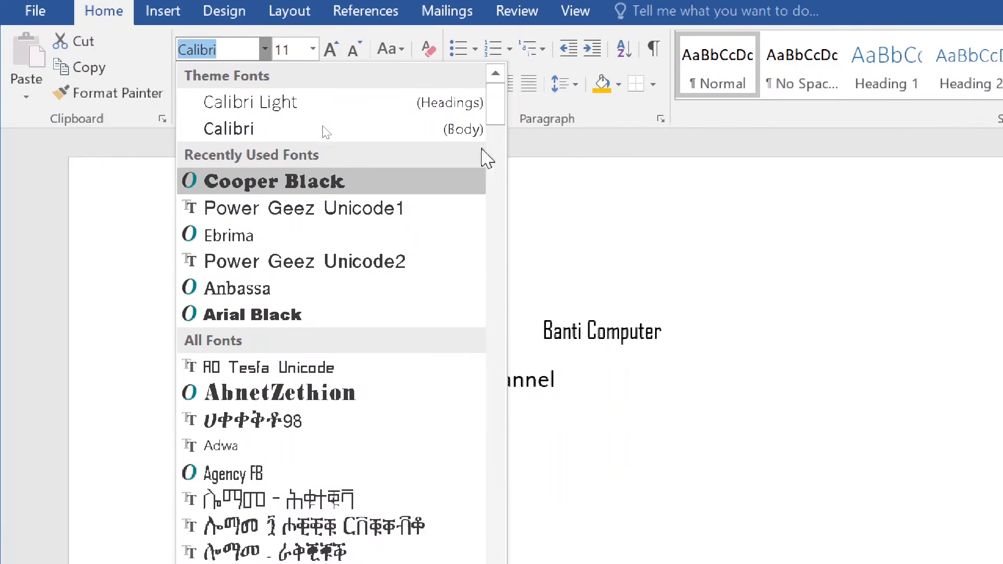
scroll(503, 116, "down", 1)
left_click_drag(503, 116, 496, 197)
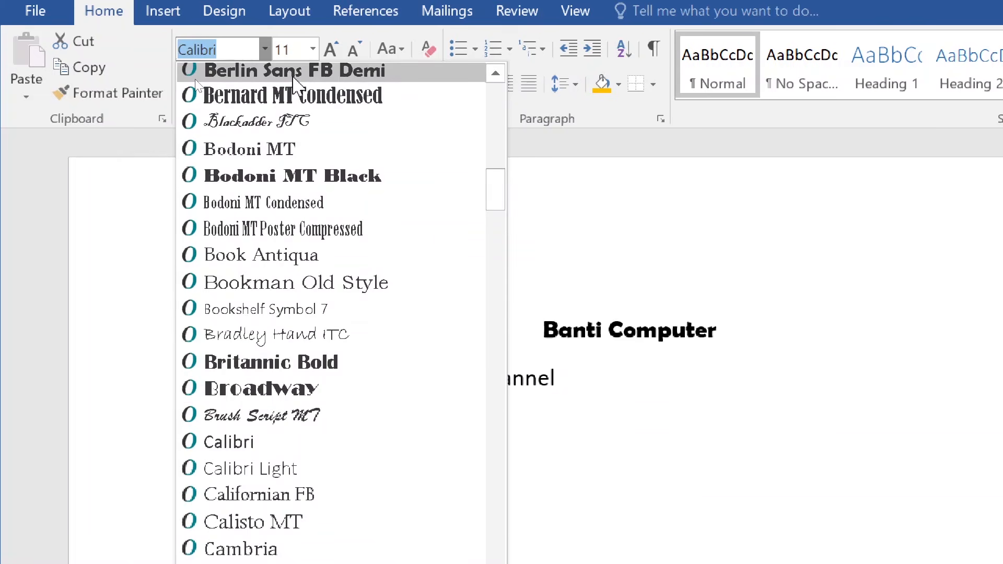
left_click(292, 74)
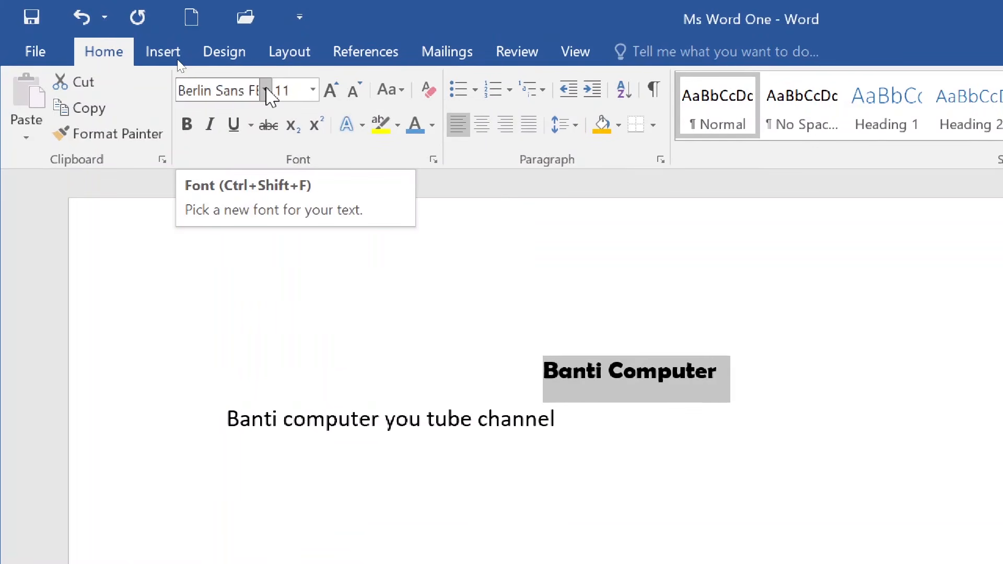
Set the selected "Banti Computer" heading to the Cooper Black font at size 36.
left_click(266, 91)
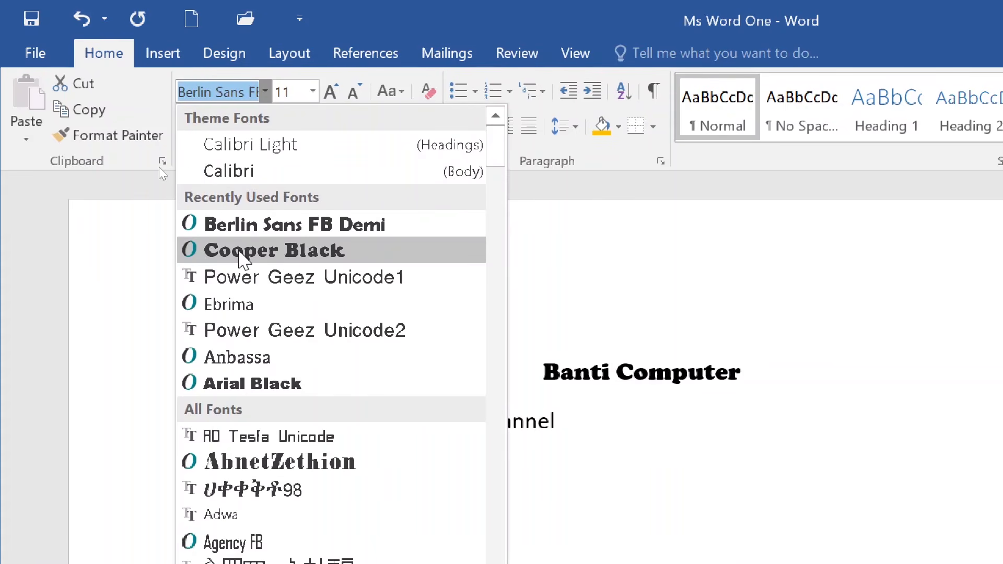
left_click(240, 251)
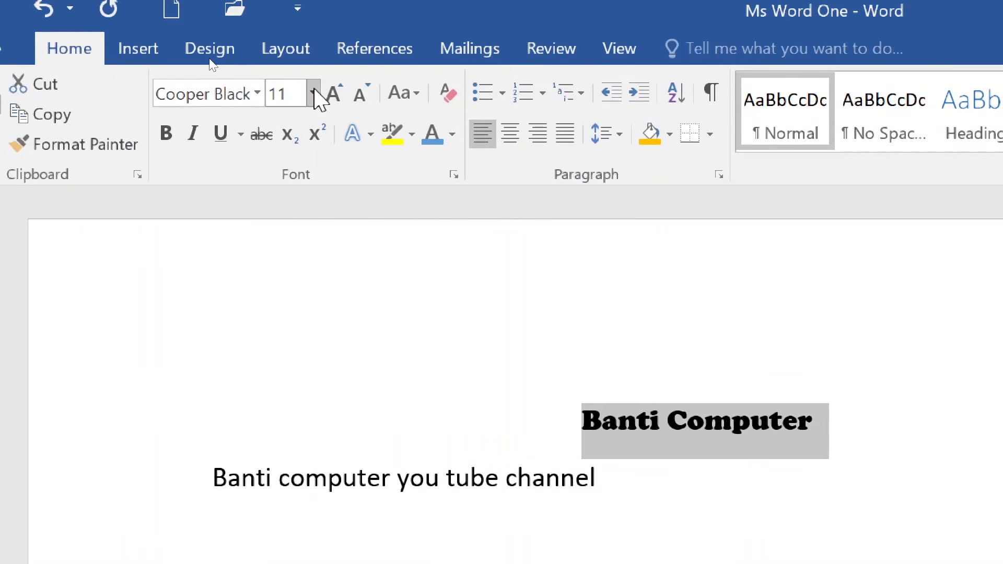
left_click(313, 94)
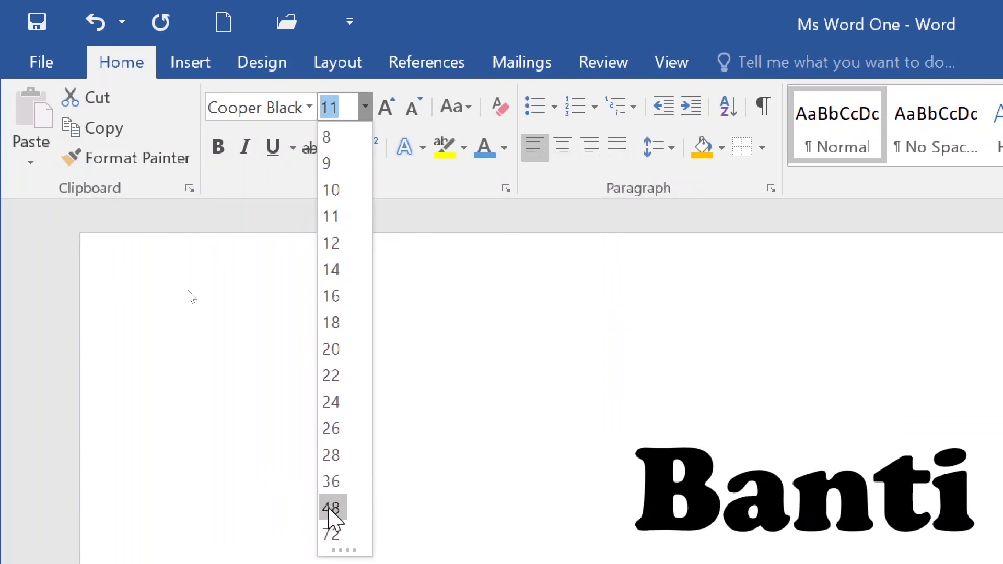
left_click(332, 481)
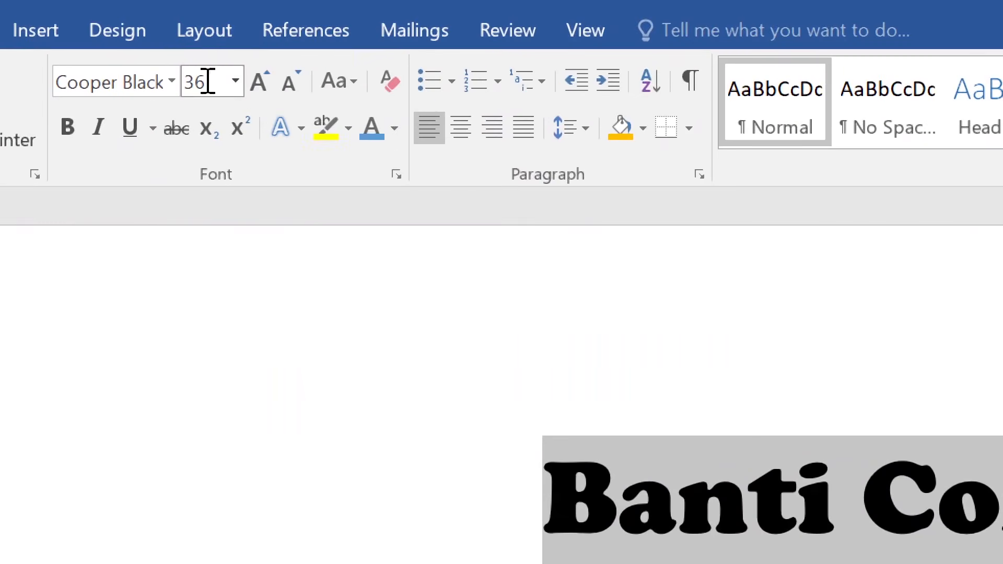
Set the heading's font size to 30 and shrink it stepwise down to 4.
left_click(214, 80)
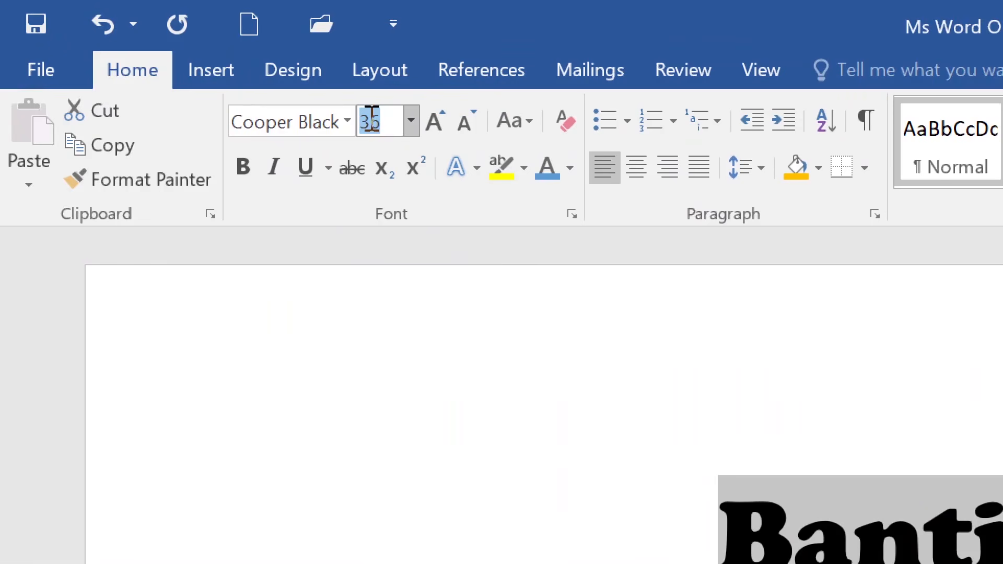
type("3")
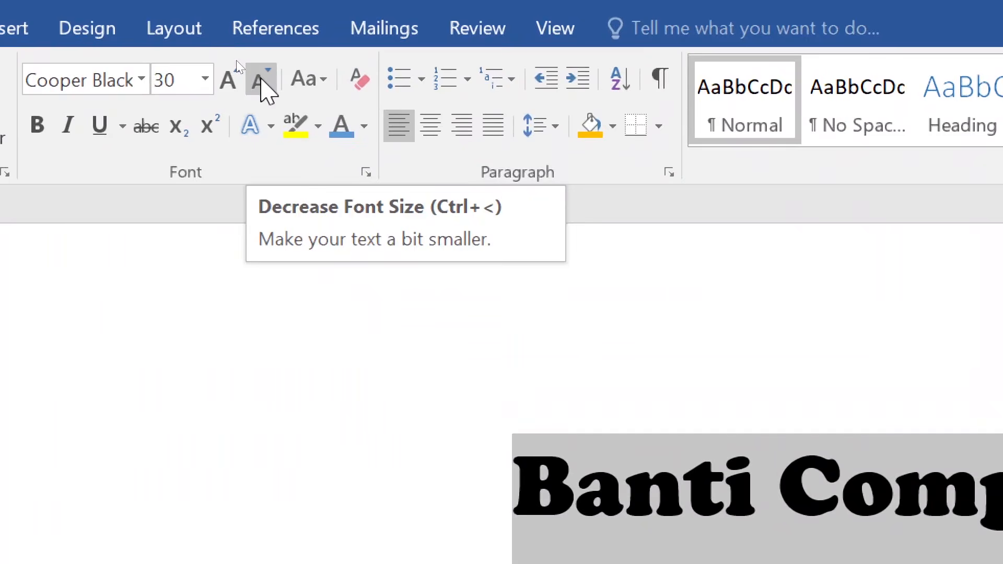
left_click(260, 81)
left_click(260, 81)
left_click(260, 81)
left_click(261, 81)
left_click(260, 81)
left_click(260, 81)
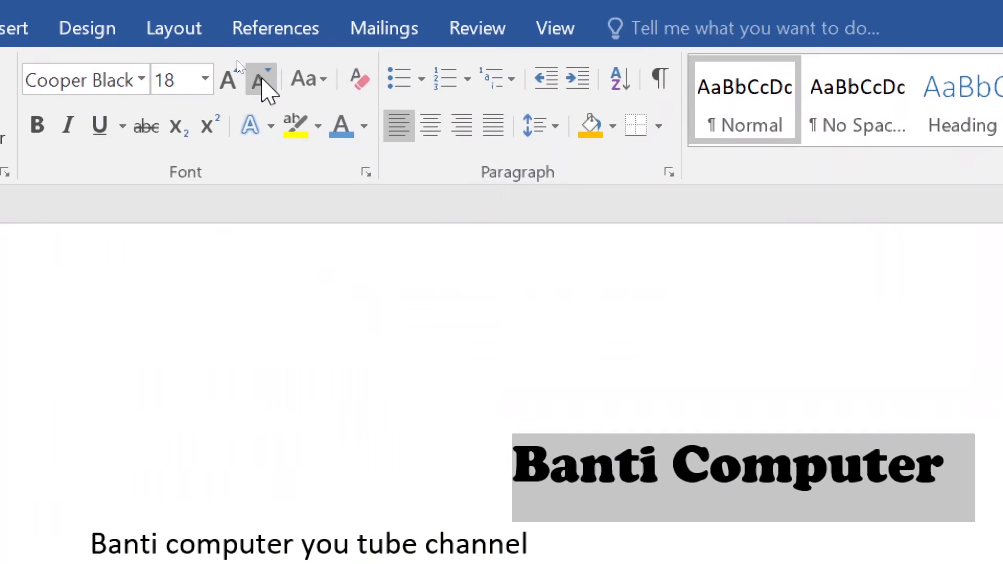
left_click(261, 80)
left_click(261, 79)
left_click(261, 80)
left_click(261, 79)
left_click(262, 79)
left_click(261, 79)
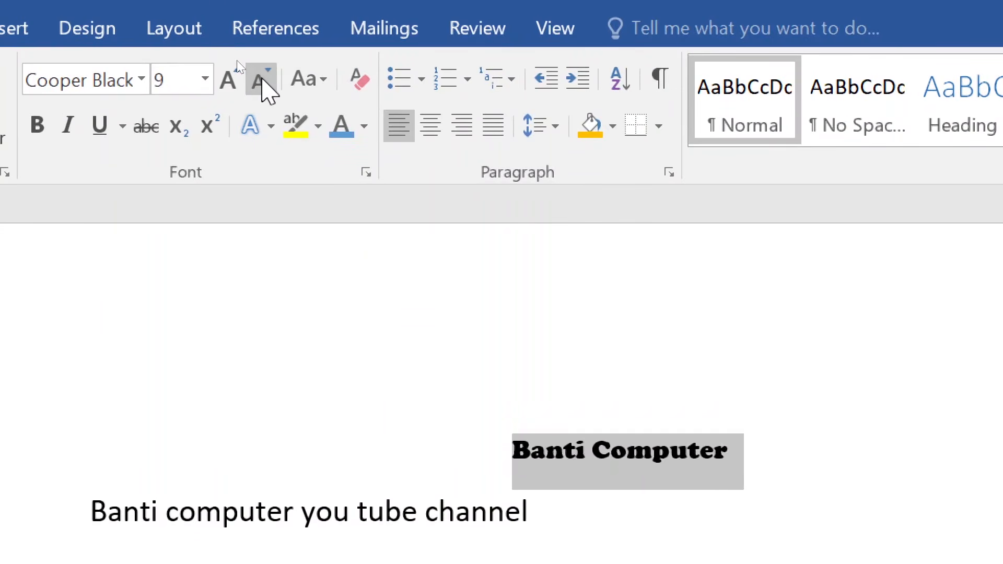
left_click(261, 81)
left_click(261, 81)
left_click(261, 81)
left_click(261, 81)
left_click(261, 81)
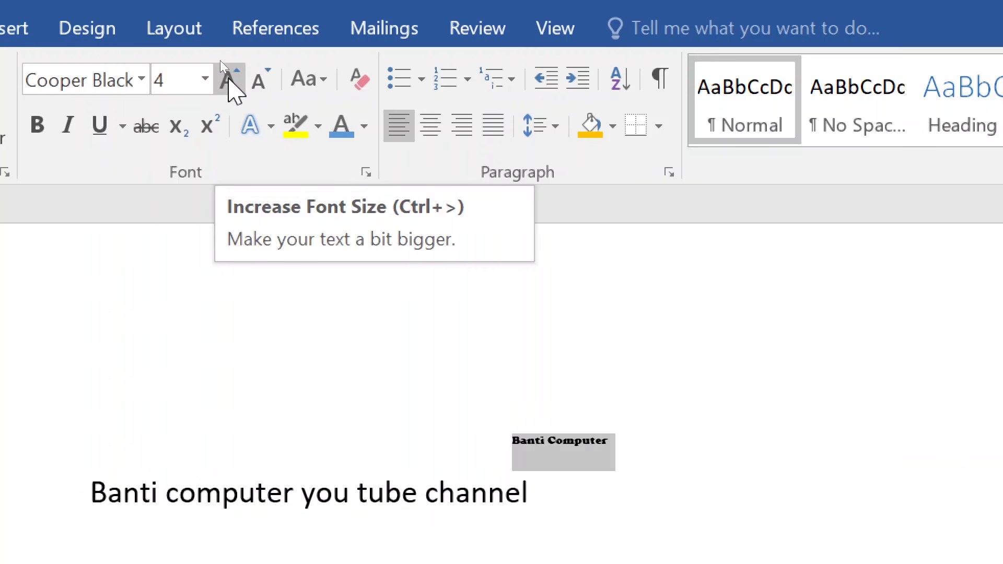
Grow the "Banti Computer" heading's font size stepwise up to 36.
left_click(229, 79)
left_click(229, 79)
left_click(229, 80)
left_click(229, 79)
left_click(229, 79)
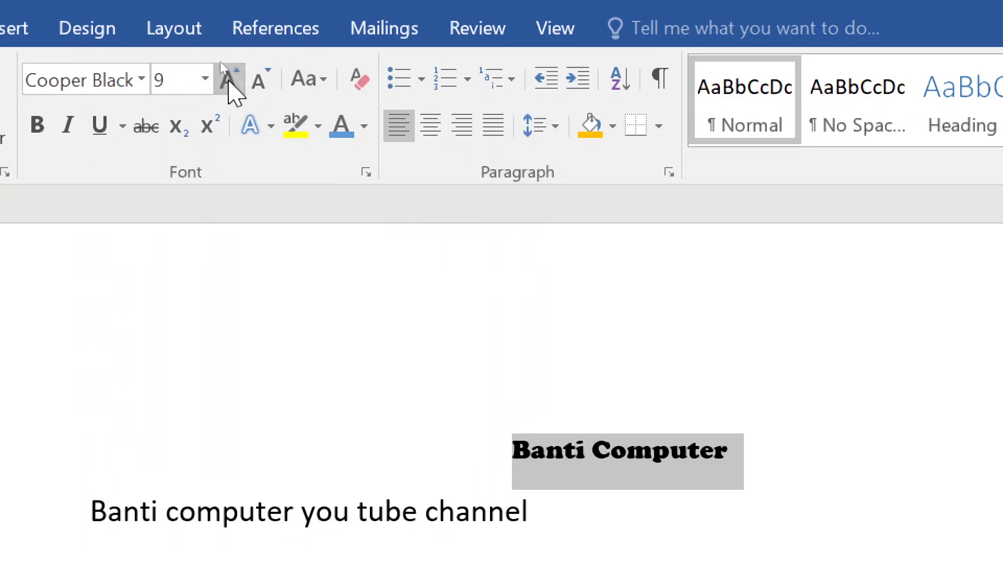
left_click(221, 63)
left_click(221, 64)
left_click(221, 63)
left_click(221, 64)
left_click(220, 63)
left_click(221, 64)
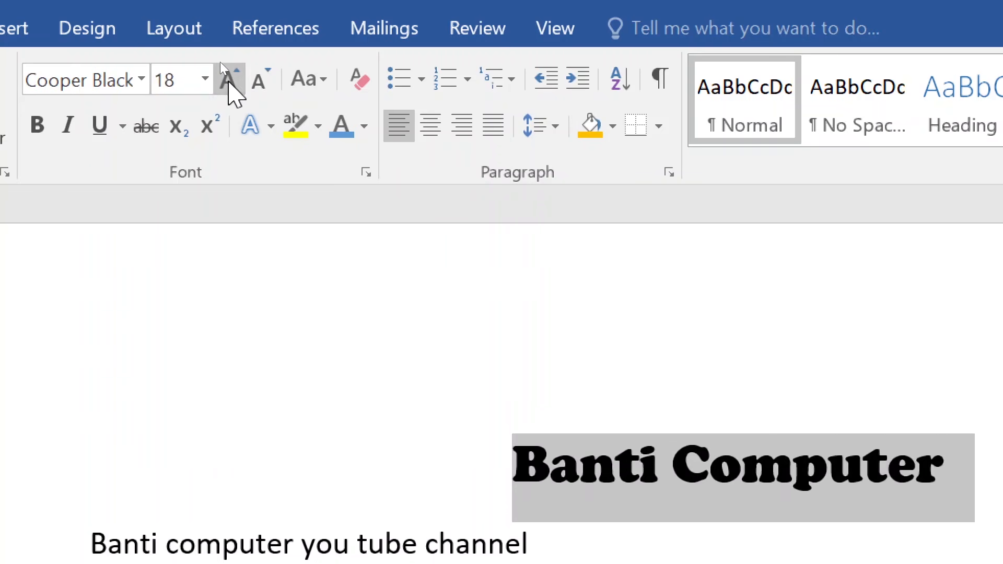
left_click(221, 64)
left_click(221, 64)
left_click(221, 64)
left_click(221, 64)
left_click(221, 64)
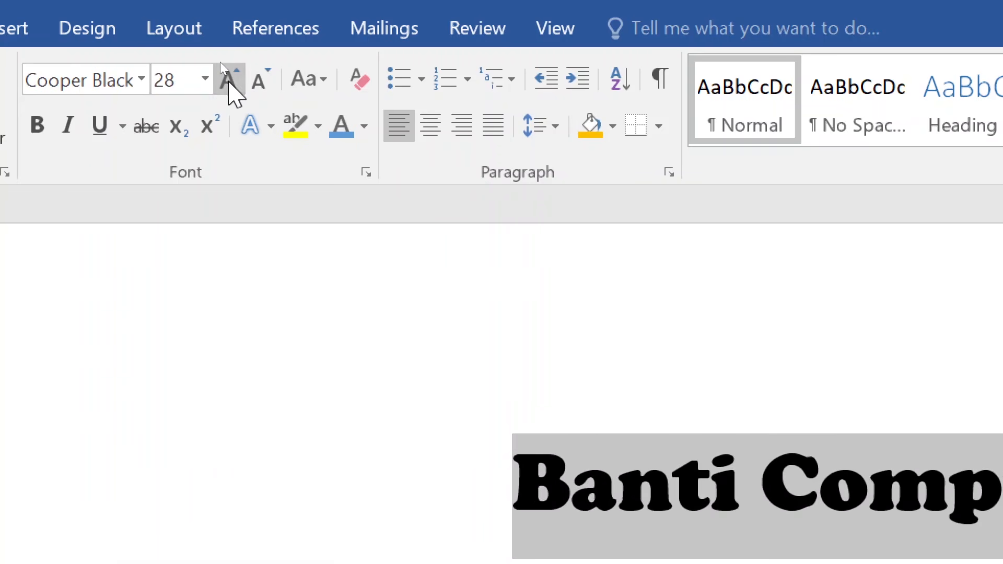
left_click(221, 63)
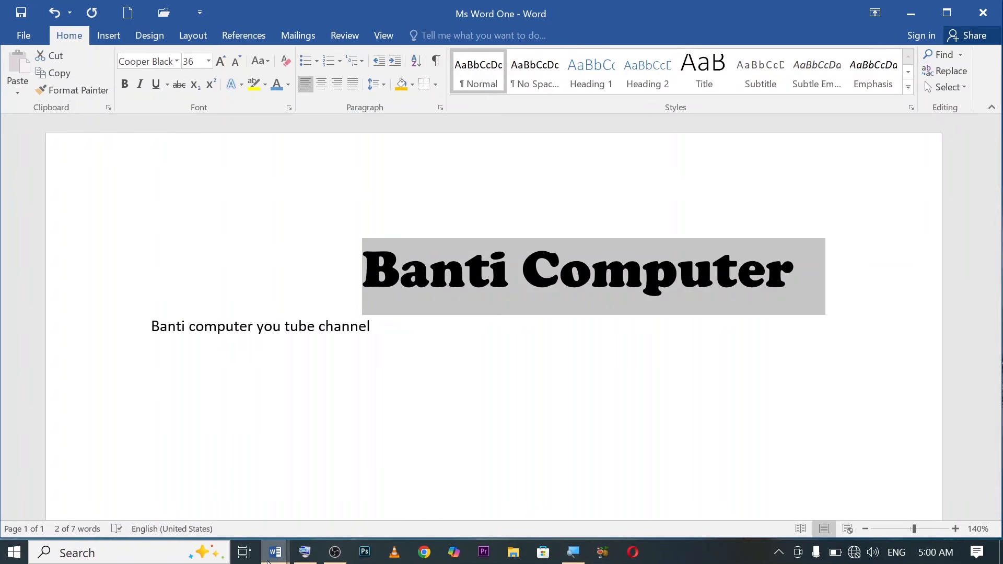
Check the text decoration item in the "Banti Computer Y" lesson outline and return to the "Ms Word One" document.
mouse_move(274, 559)
mouse_move(208, 503)
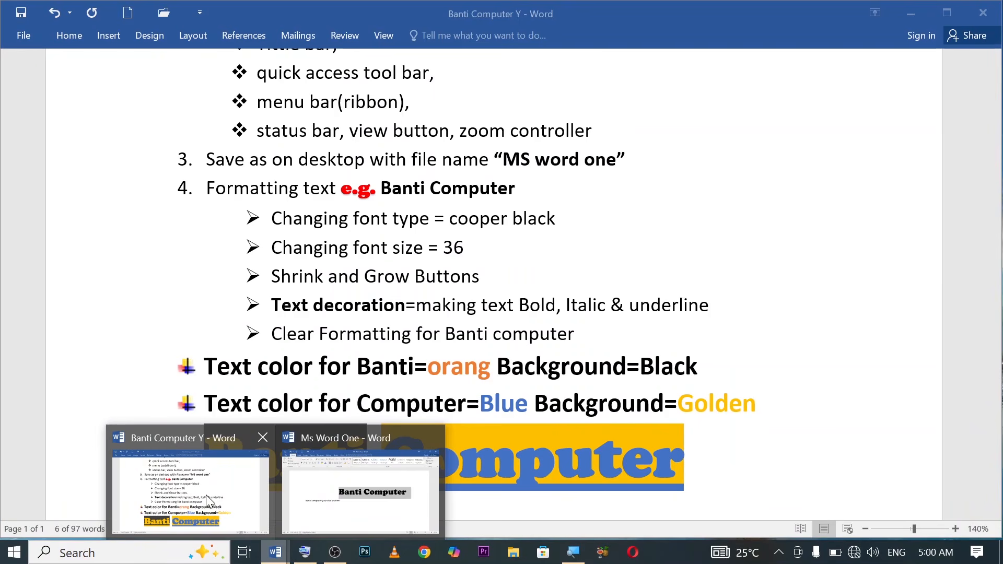
left_click(355, 488)
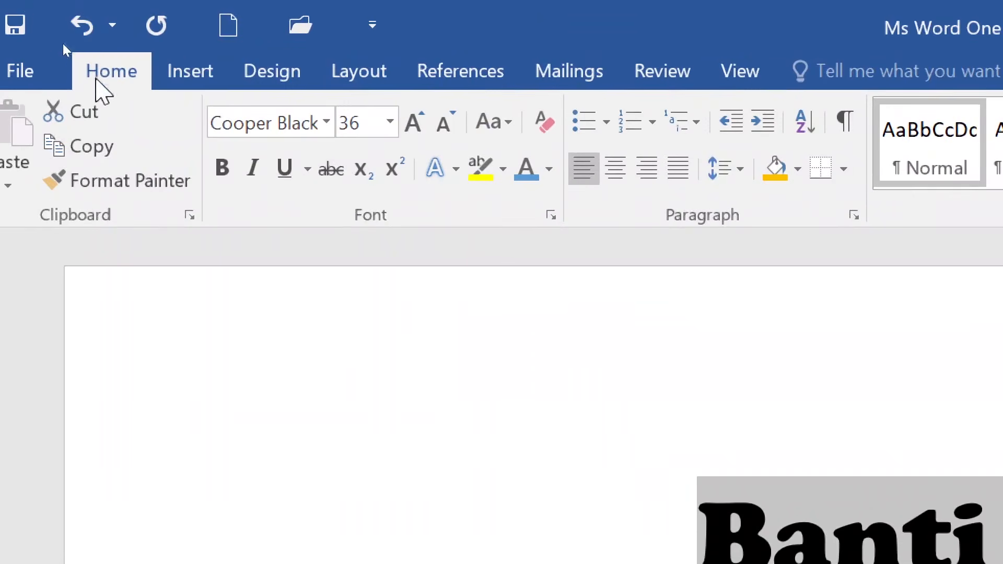
Remove the indentation before the "Banti Computer" heading so it starts at the page's left margin.
left_click(160, 172)
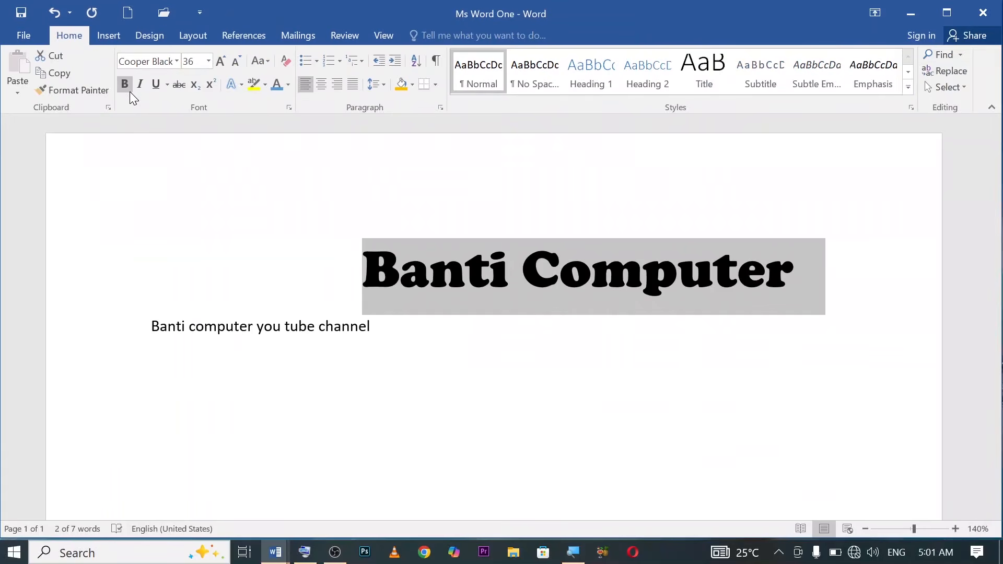
left_click(206, 243)
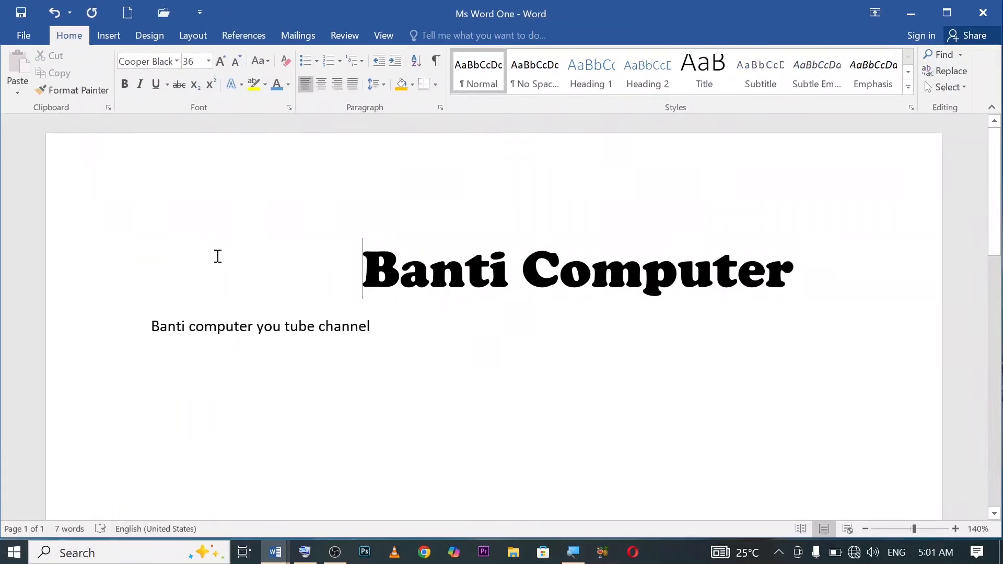
key("BackSpace")
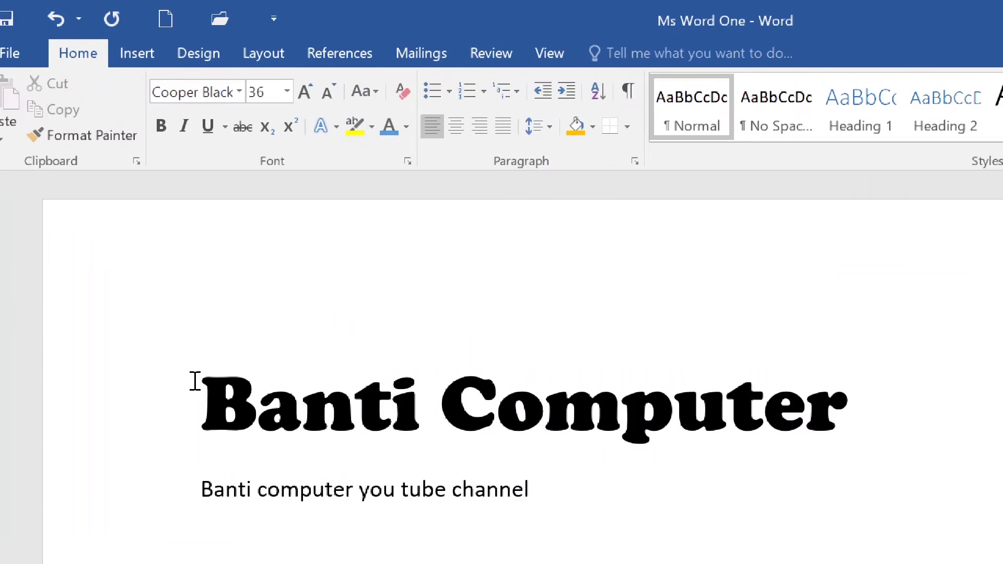
Format the whole "Banti Computer" heading as bold, italic and underlined.
left_click_drag(217, 387, 667, 422)
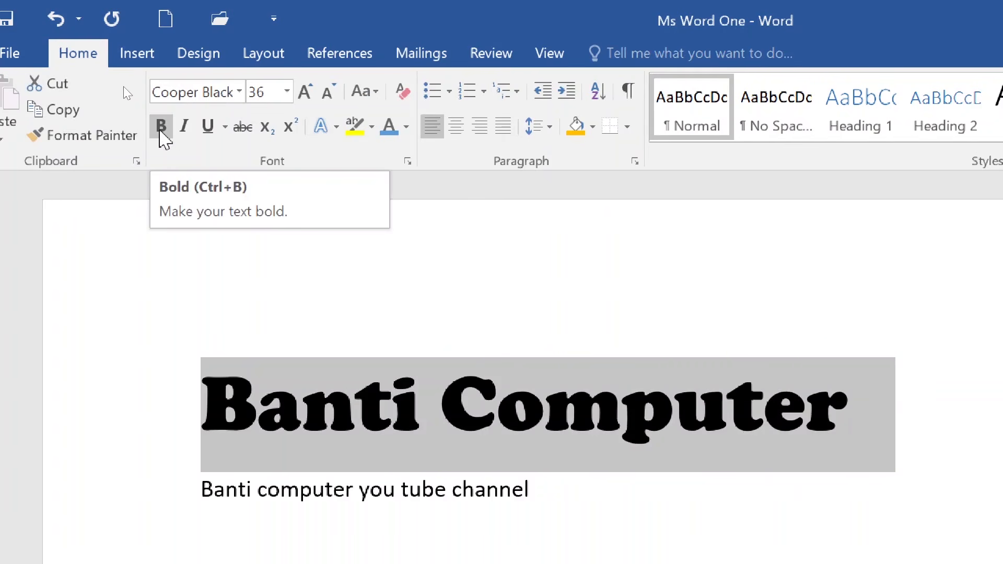
left_click(160, 129)
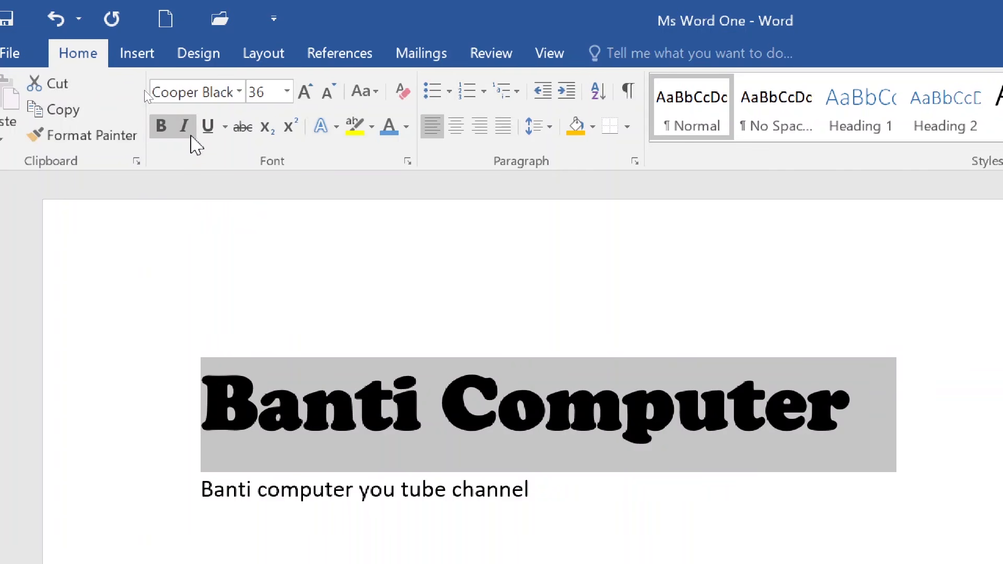
left_click(188, 132)
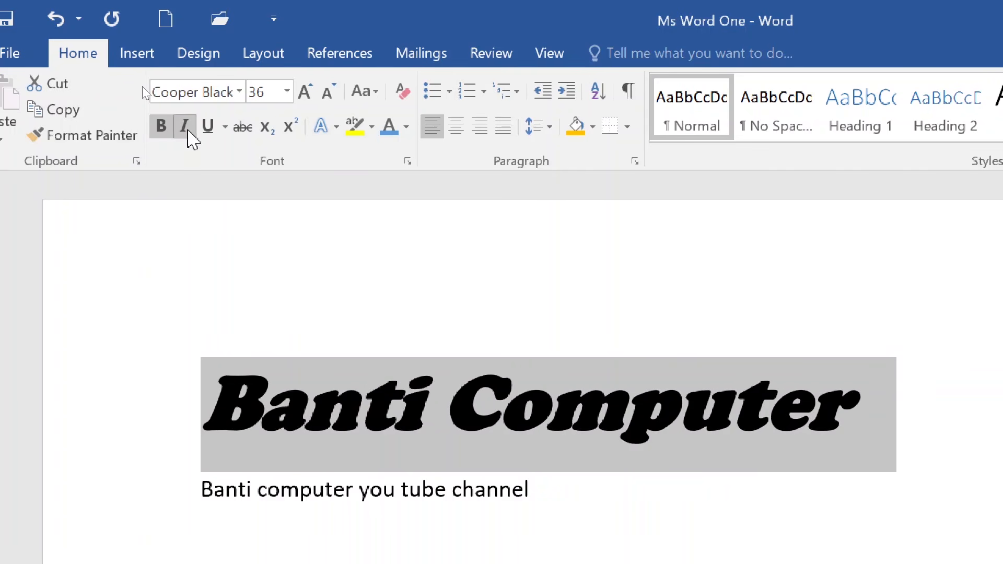
left_click(214, 129)
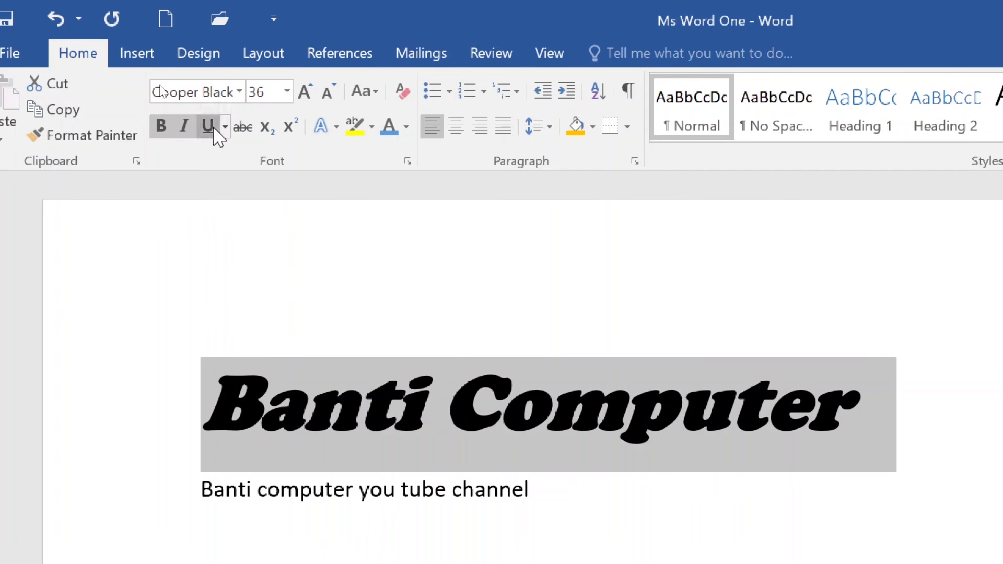